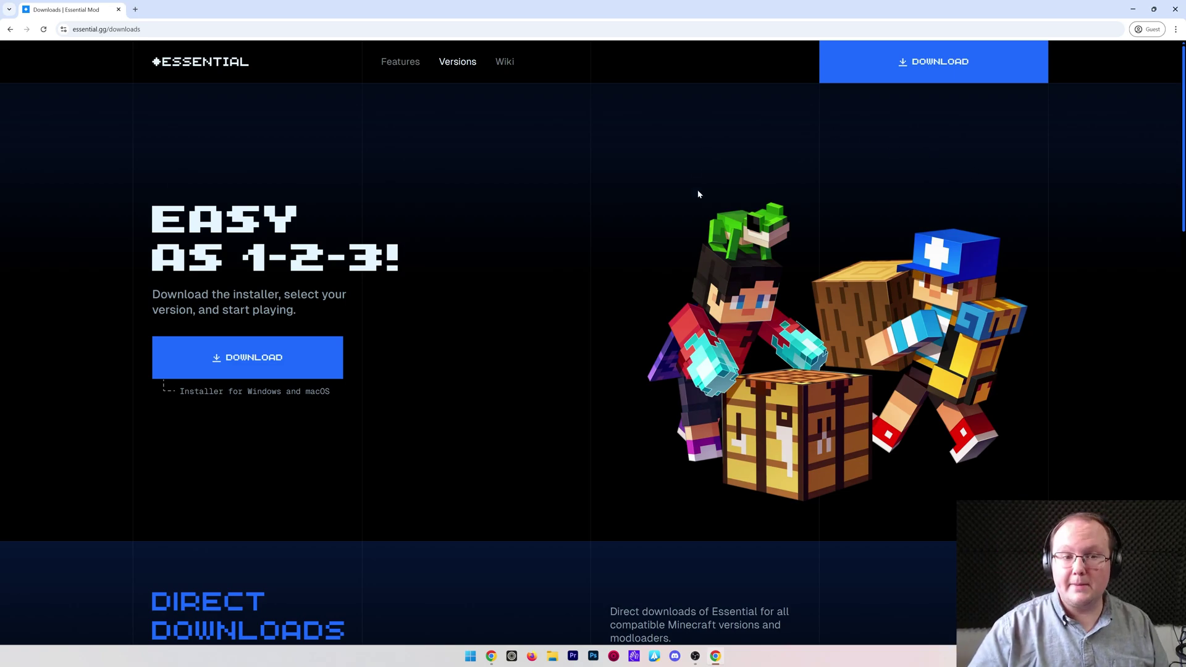
# Step: Download the Essential installer and save essential-installer-3.0.4.exe in the Downloads folder
pyautogui.scroll(-2, 773, 197)
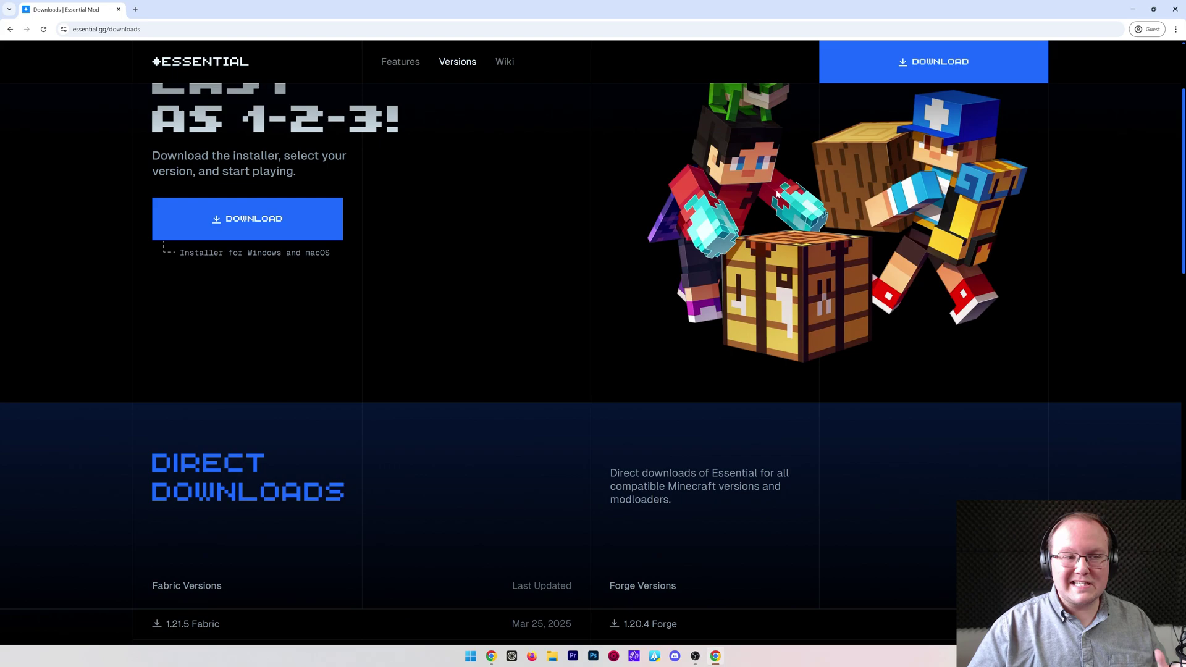
pyautogui.scroll(2, 777, 194)
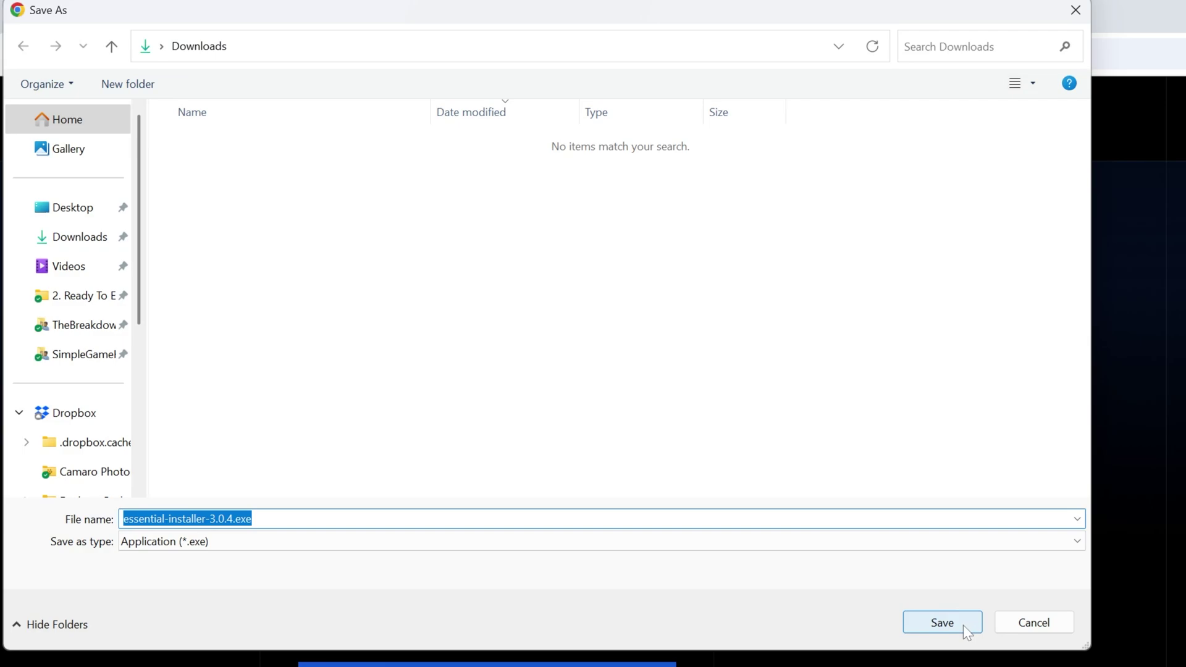
pyautogui.click(943, 622)
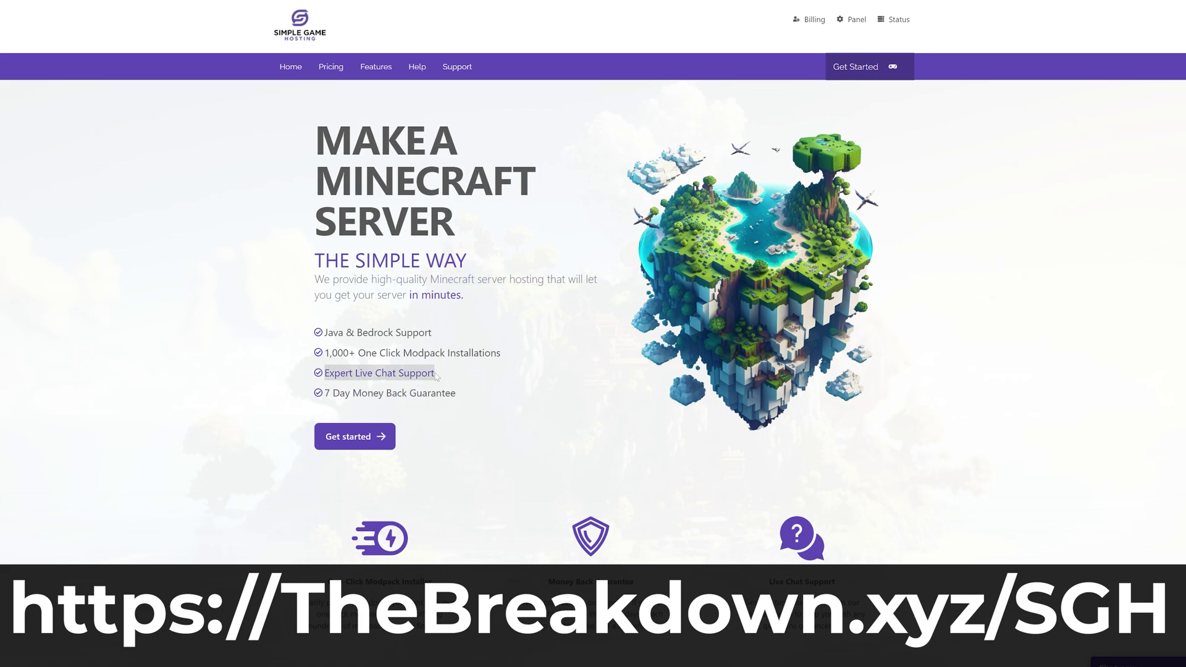
# Step: Look over the Simple Game Hosting homepage and filter the modpack installer by version 1.20.1
pyautogui.scroll(-4, 410, 382)
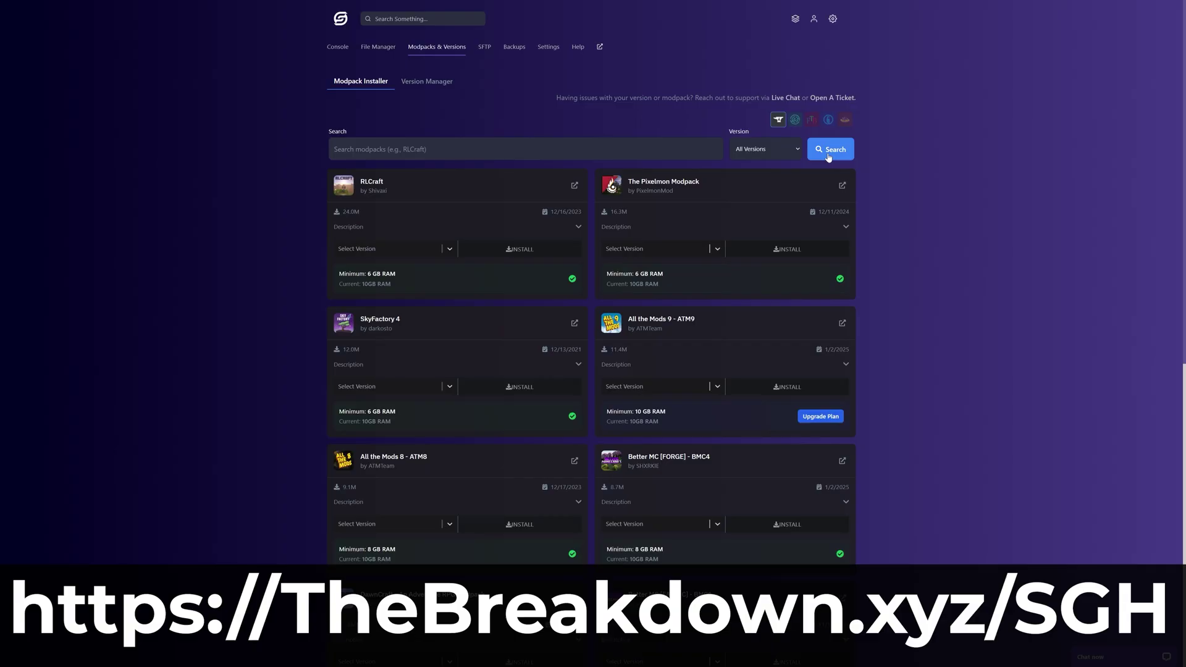
pyautogui.click(766, 149)
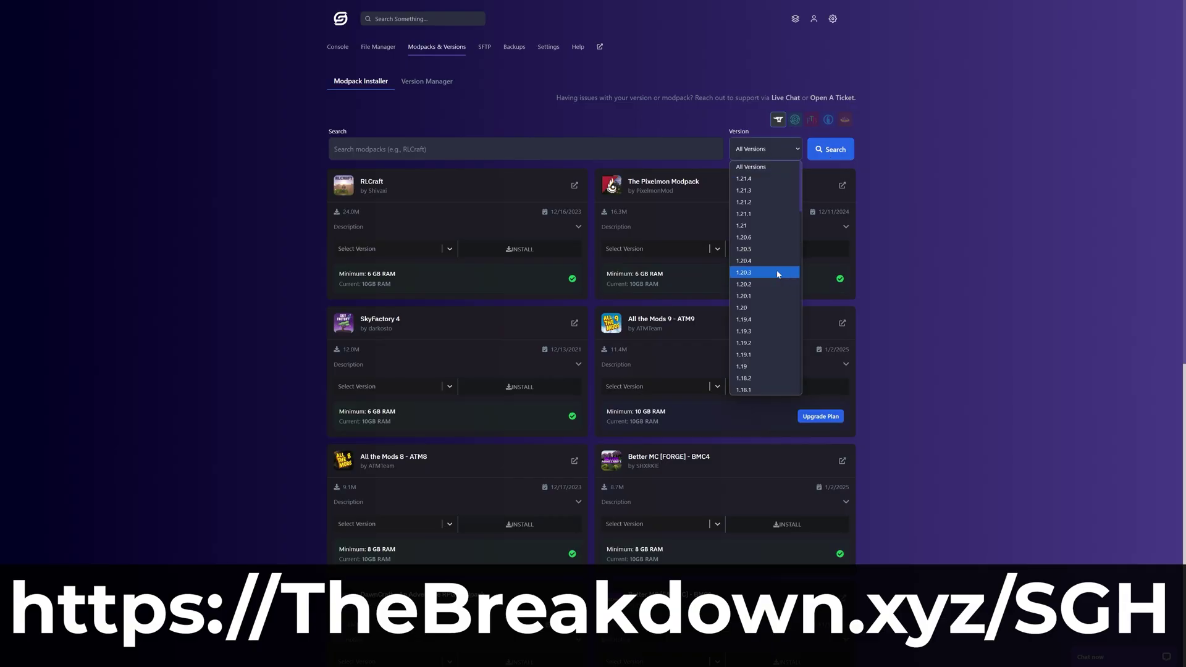
pyautogui.click(762, 298)
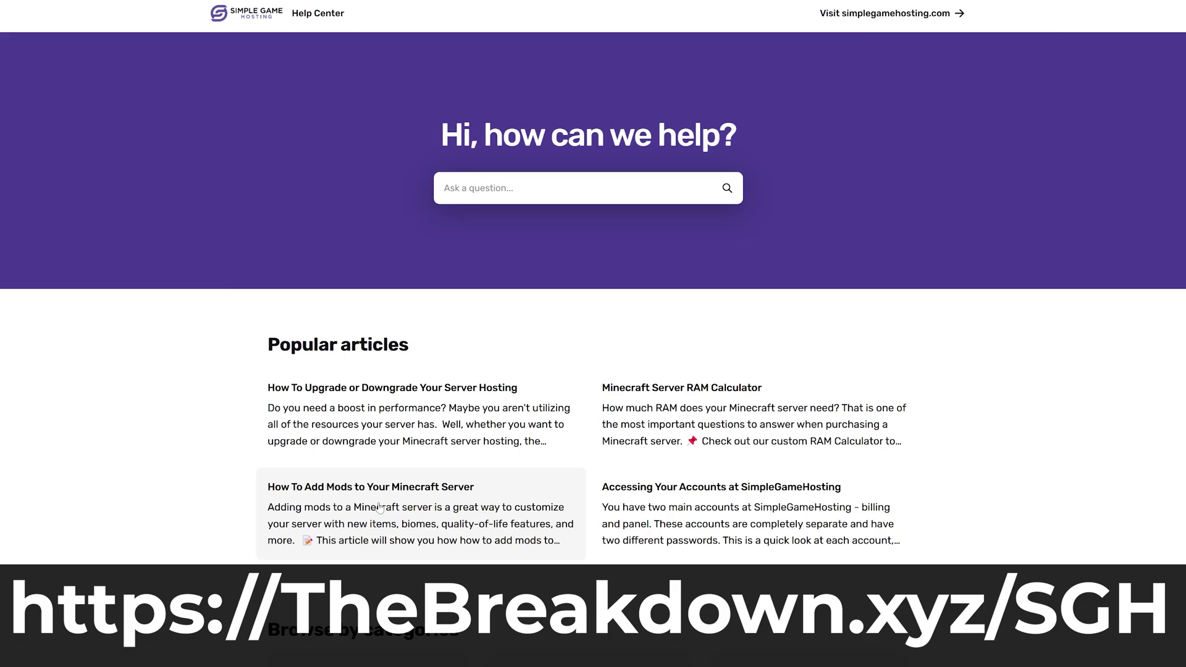
# Step: Read the help article on adding mods to a Minecraft server and select Forge as the server version type
pyautogui.click(396, 494)
pyautogui.scroll(-20, 323, 269)
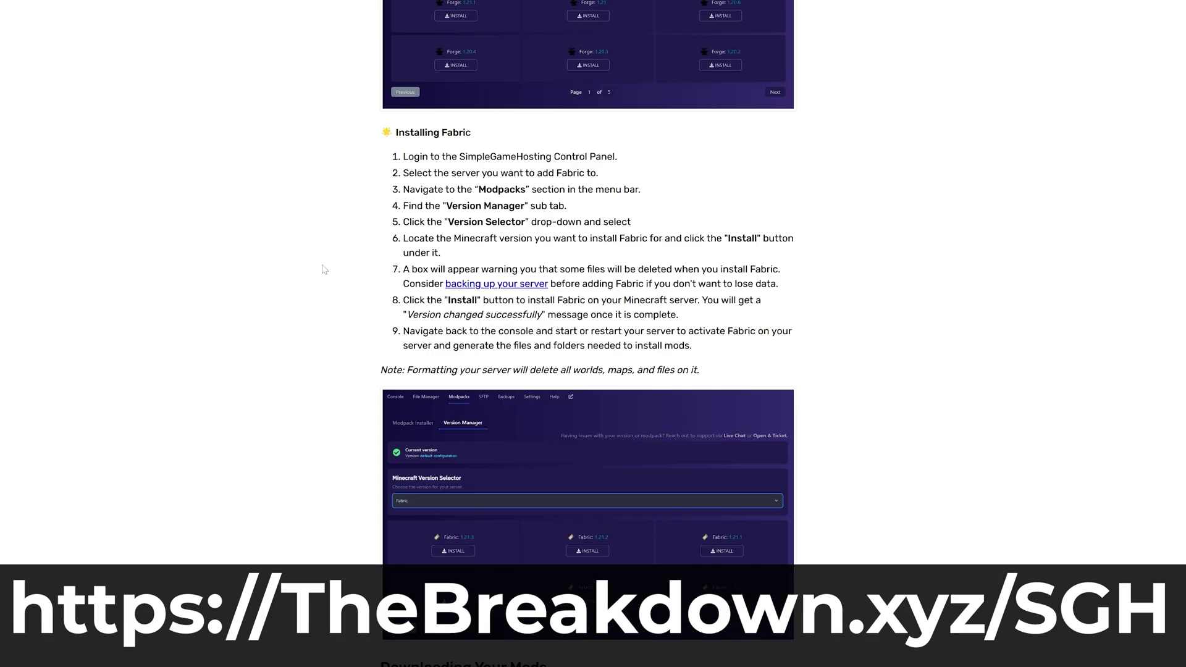
pyautogui.scroll(-12, 324, 269)
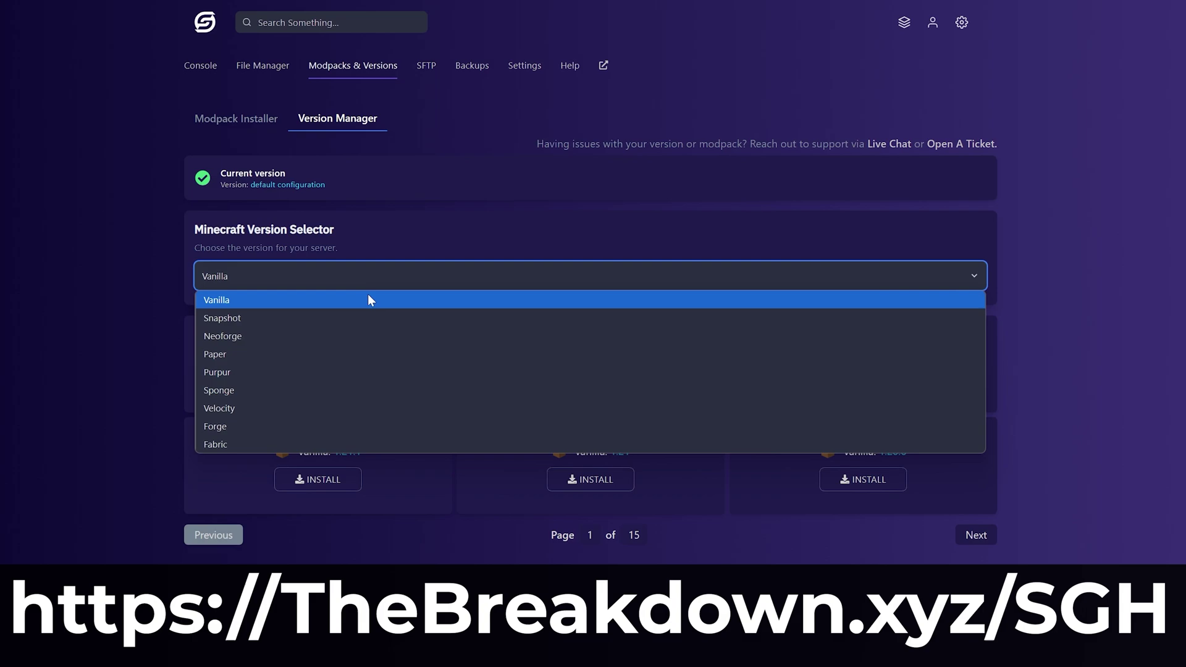
pyautogui.click(369, 425)
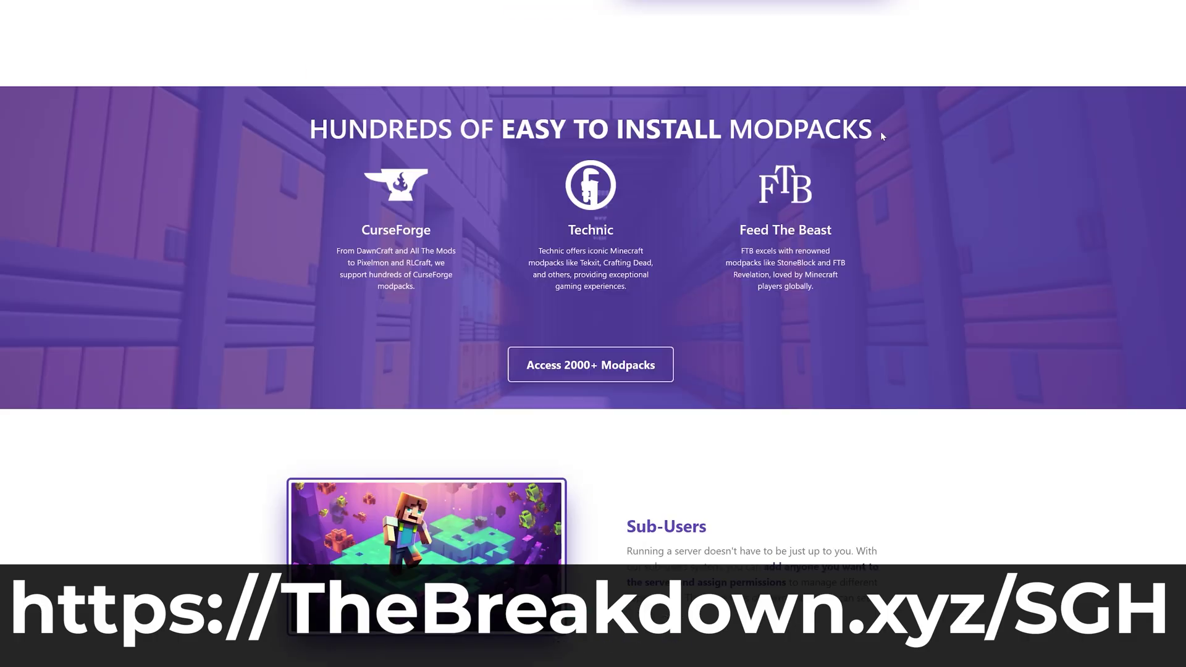
pyautogui.moveTo(880, 131); pyautogui.dragTo(320, 152)
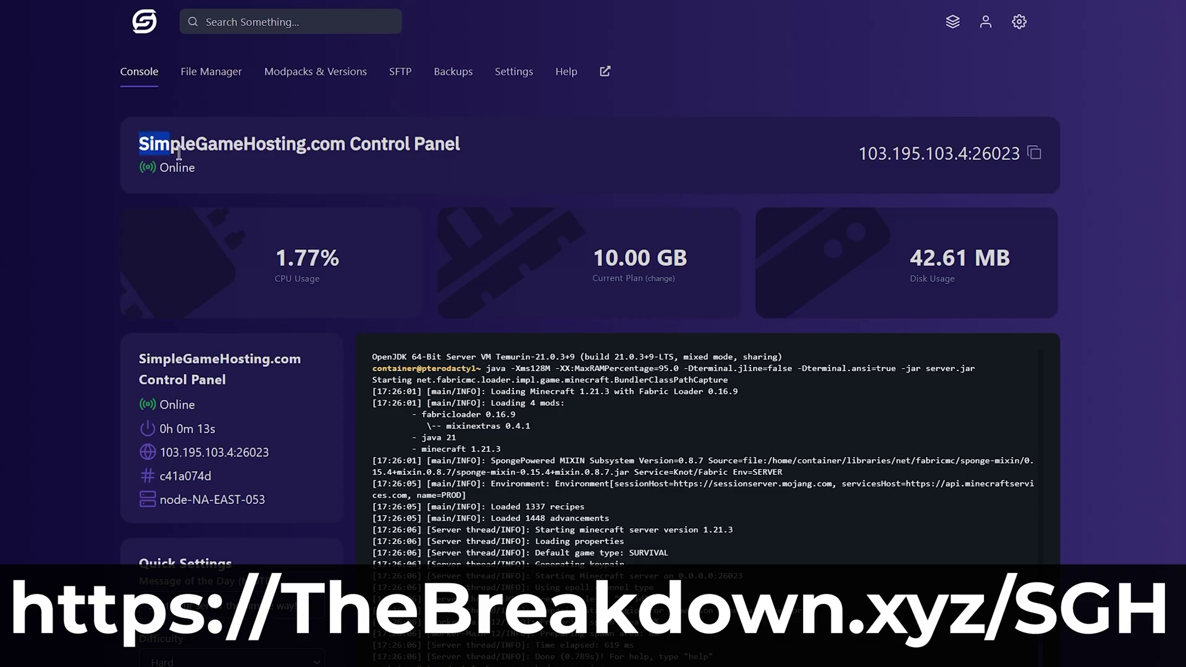
pyautogui.moveTo(179, 153); pyautogui.dragTo(454, 150)
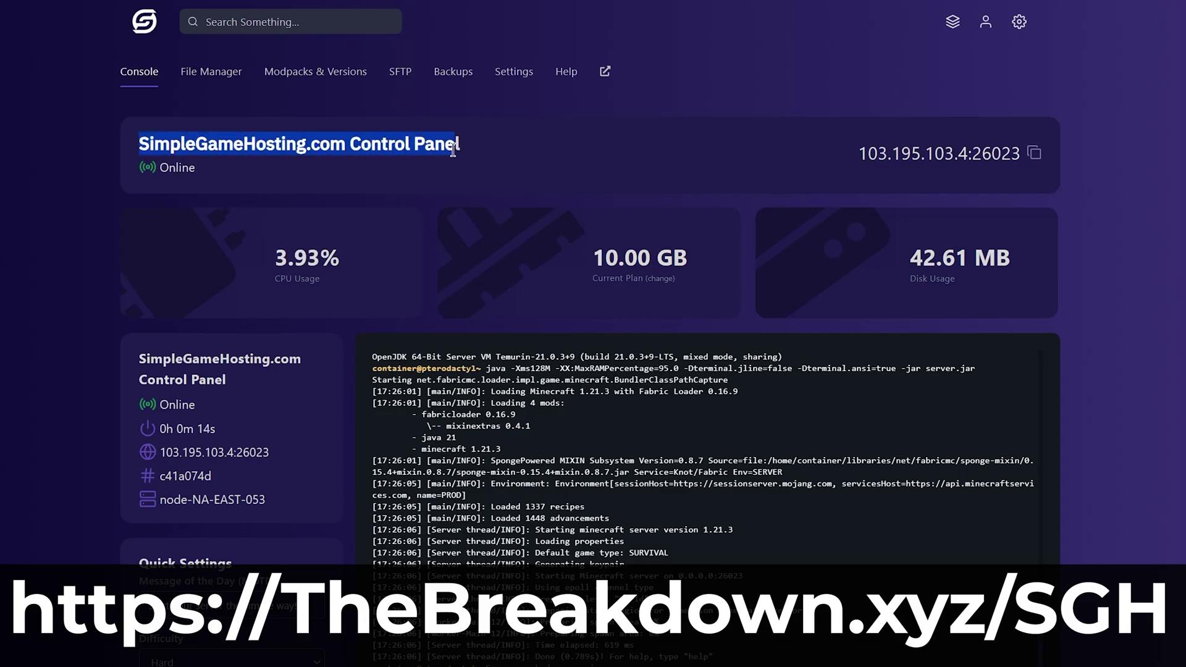
pyautogui.click(308, 190)
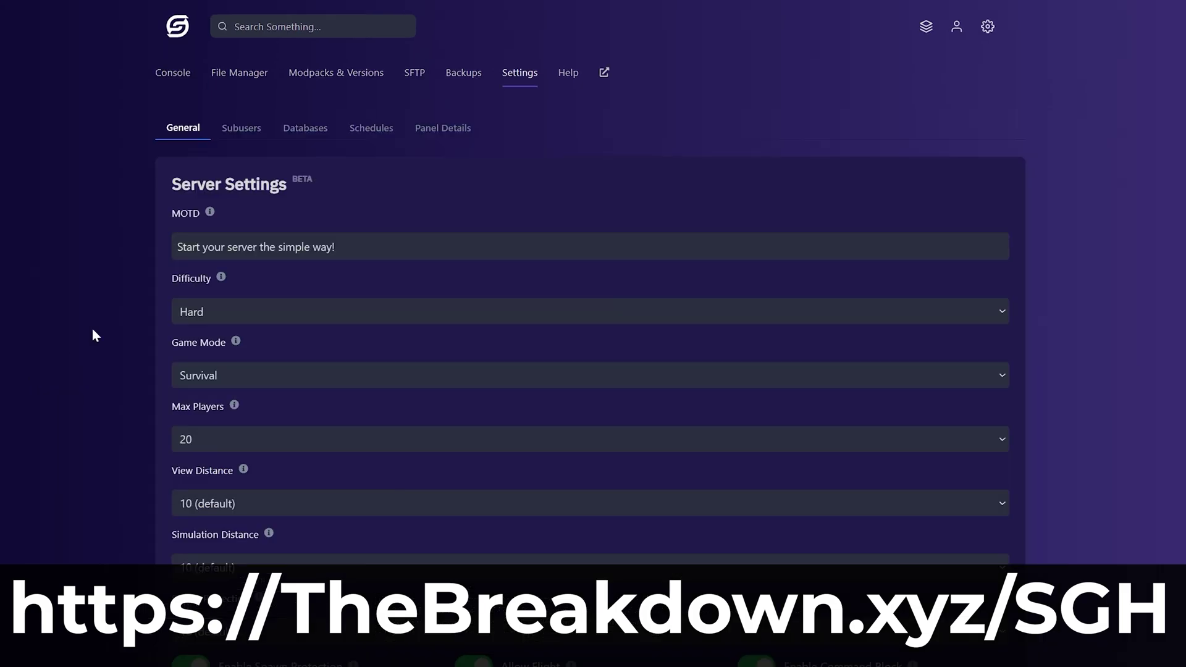
# Step: Look over the difficulty and game mode options in the server settings and the server.properties file
pyautogui.click(230, 310)
pyautogui.click(236, 378)
pyautogui.scroll(-1, 276, 526)
pyautogui.scroll(-1, 276, 527)
pyautogui.click(645, 572)
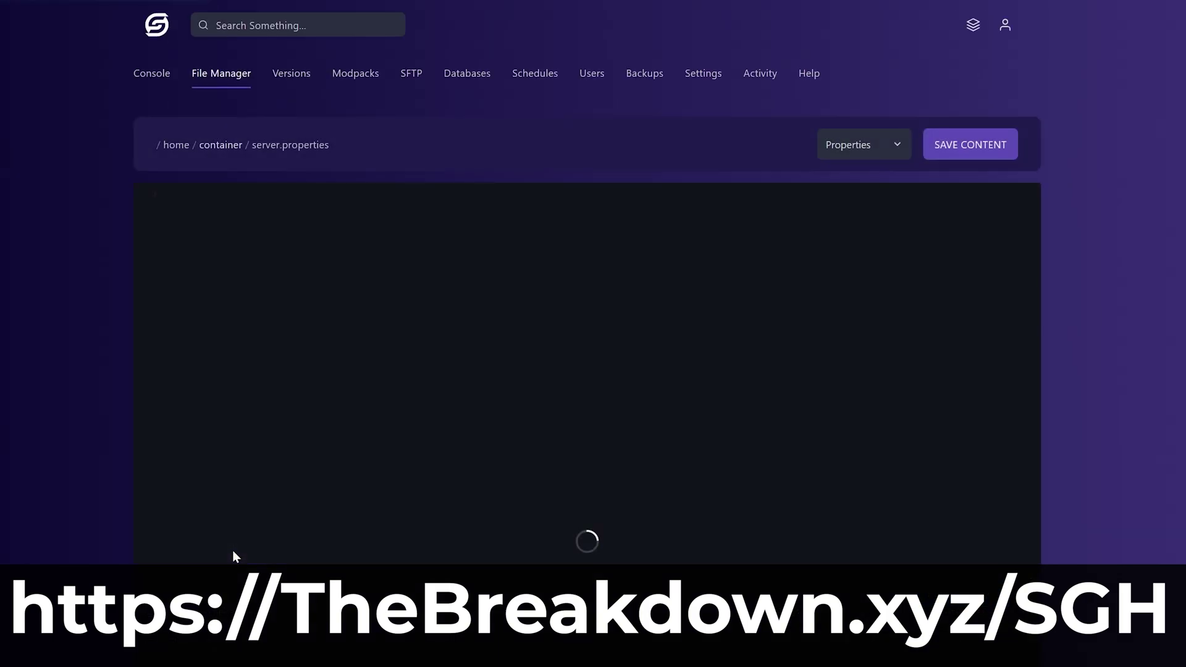
pyautogui.click(233, 256)
pyautogui.write('A')
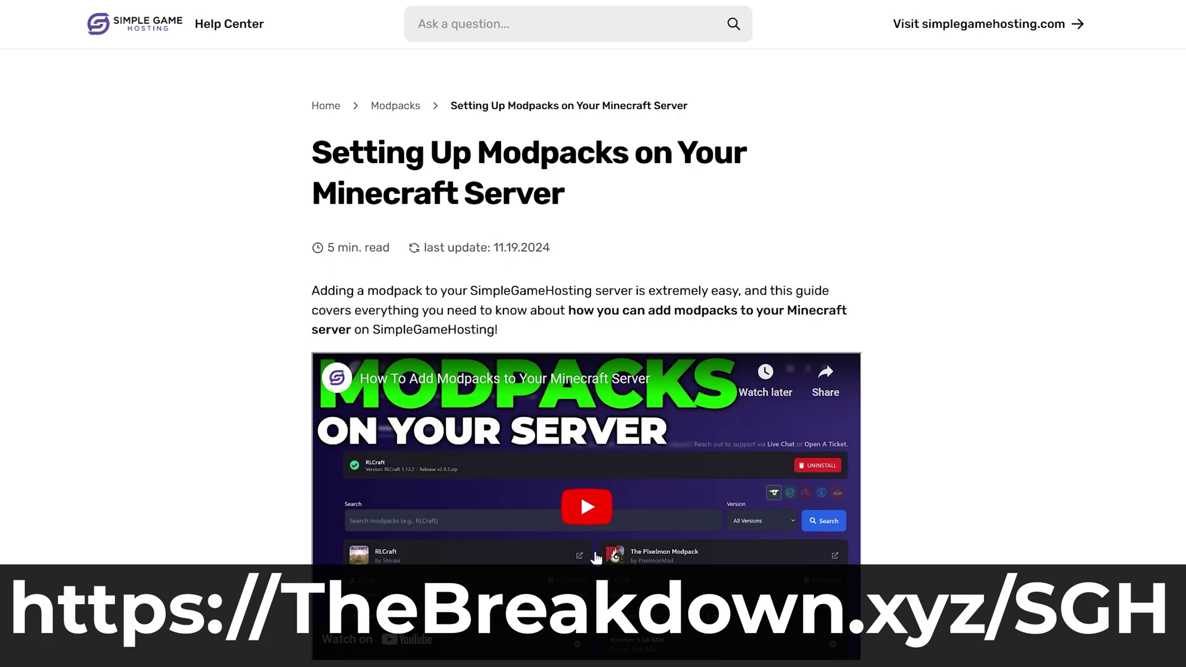
# Step: Look through the modpack setup guide and start a new server backup without a name or ignored files
pyautogui.scroll(-15, 919, 380)
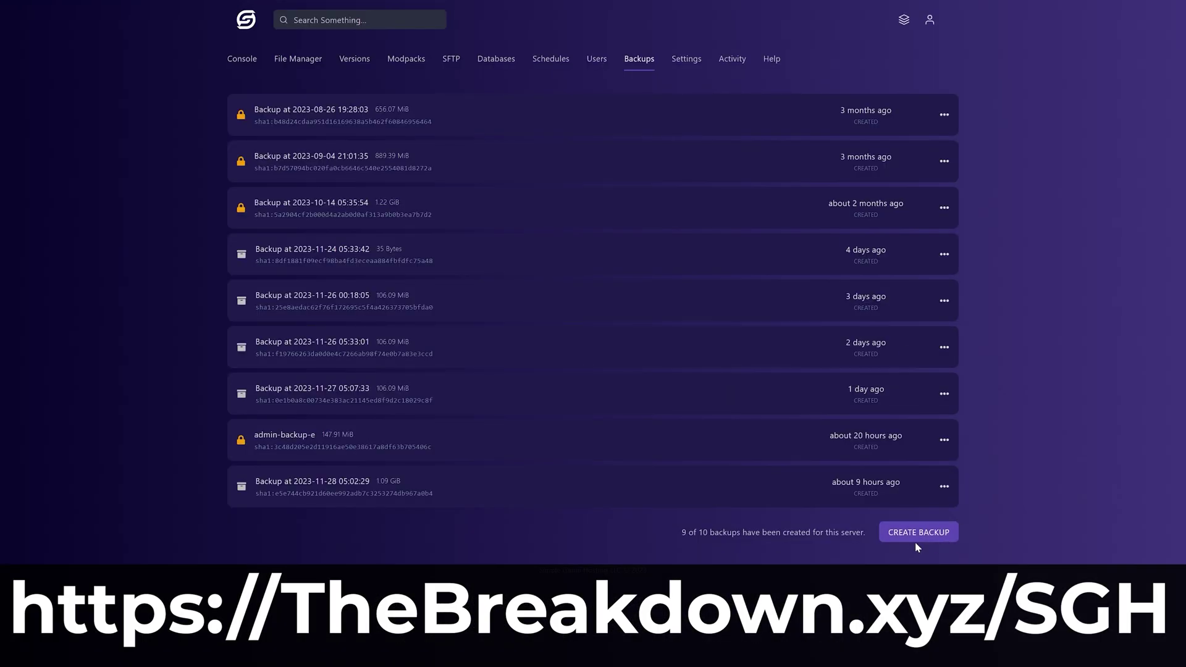
pyautogui.click(916, 536)
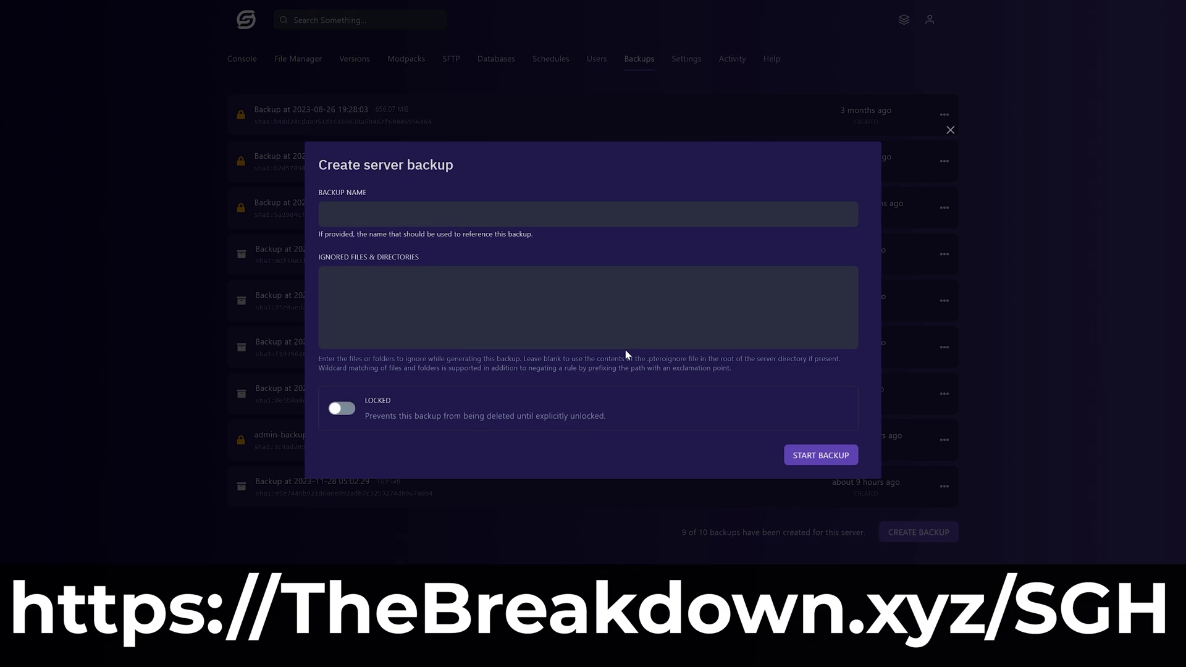
pyautogui.click(794, 460)
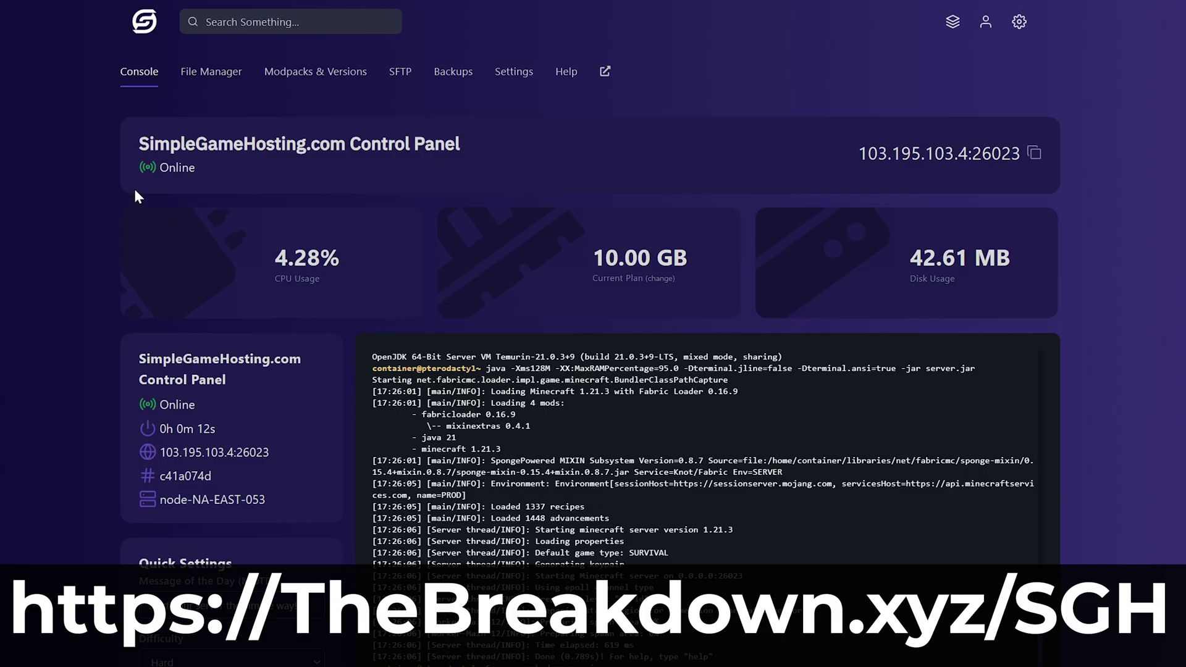
pyautogui.moveTo(137, 143); pyautogui.dragTo(459, 150)
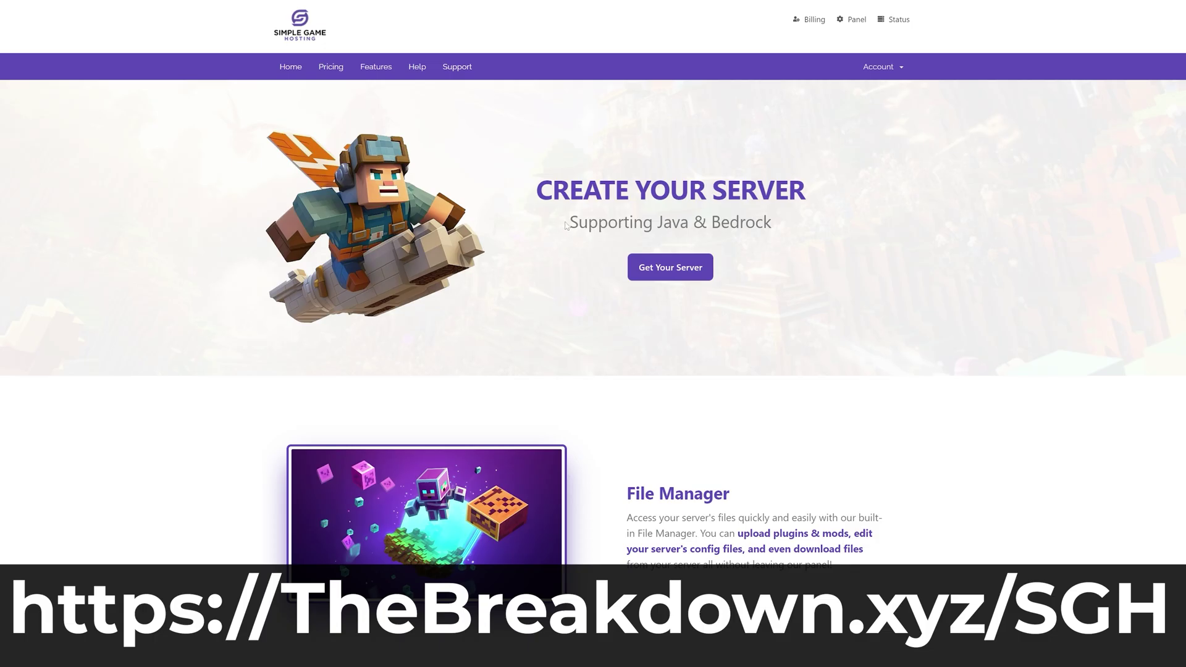
pyautogui.moveTo(566, 226); pyautogui.dragTo(777, 221)
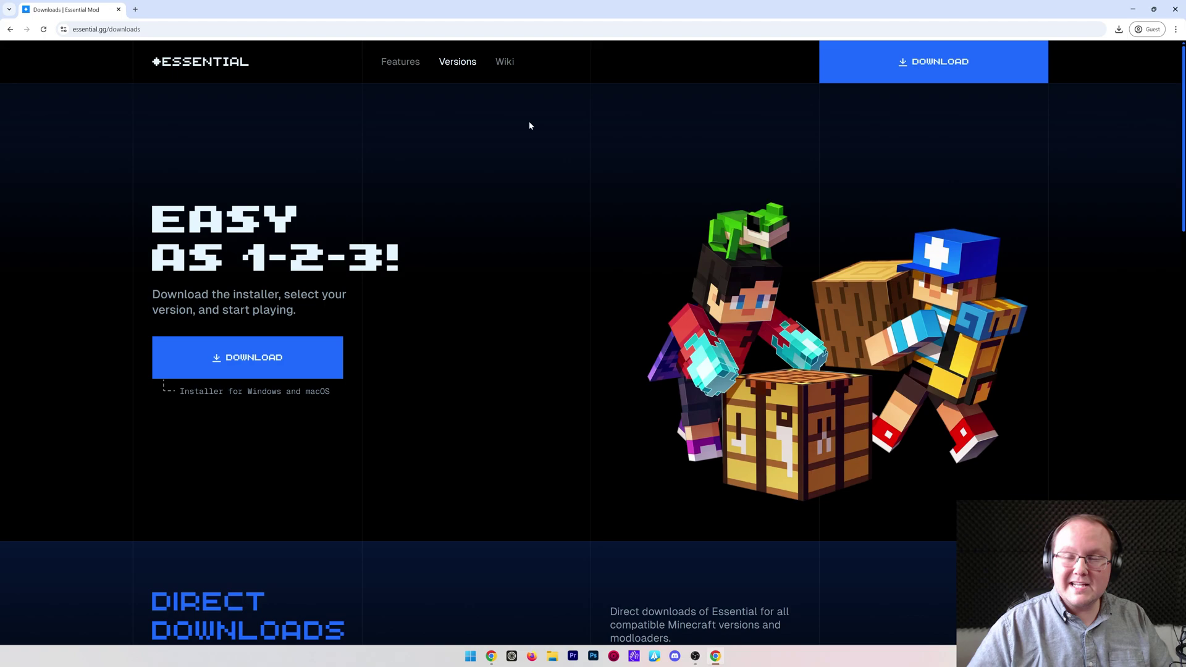
# Step: Switch to File Explorer and move essential-installer-3.0.4.exe from the Downloads folder to the desktop
pyautogui.click(1133, 9)
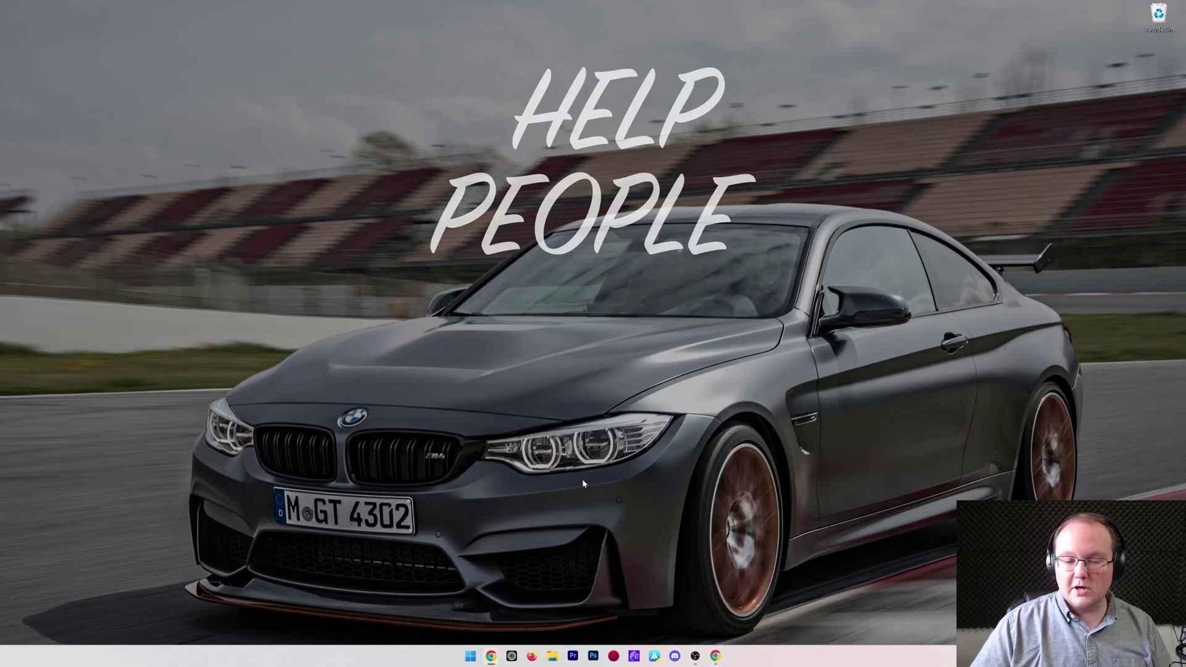
pyautogui.click(552, 656)
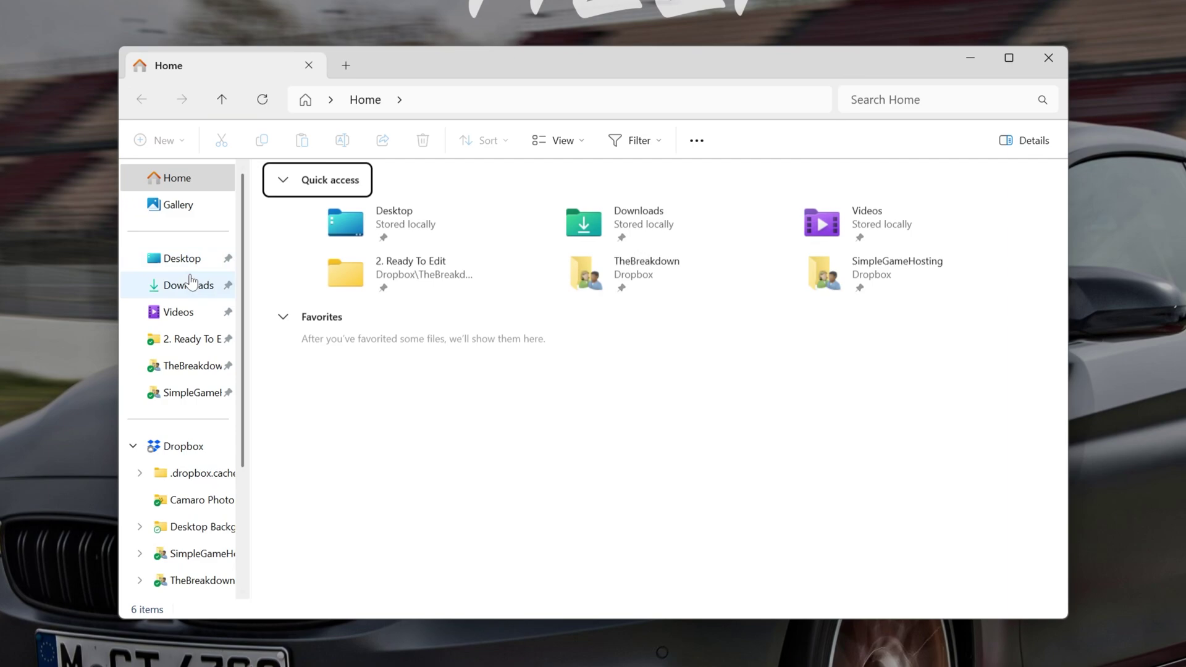
pyautogui.click(357, 295)
pyautogui.click(315, 227)
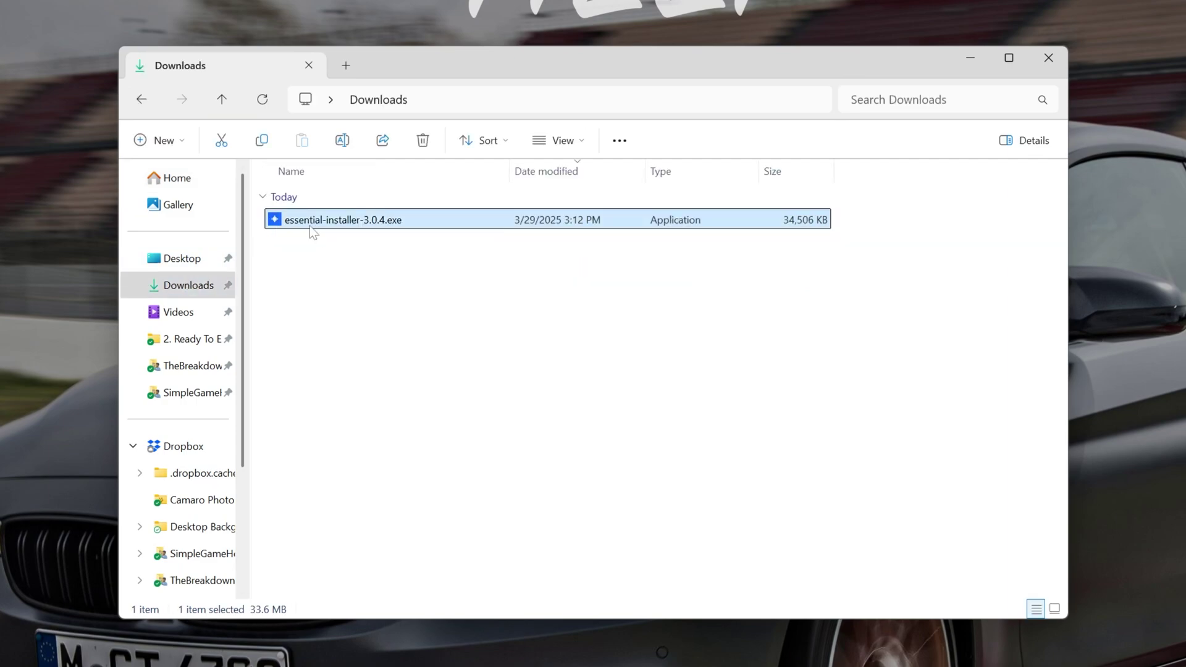
pyautogui.moveTo(307, 227); pyautogui.dragTo(261, 0)
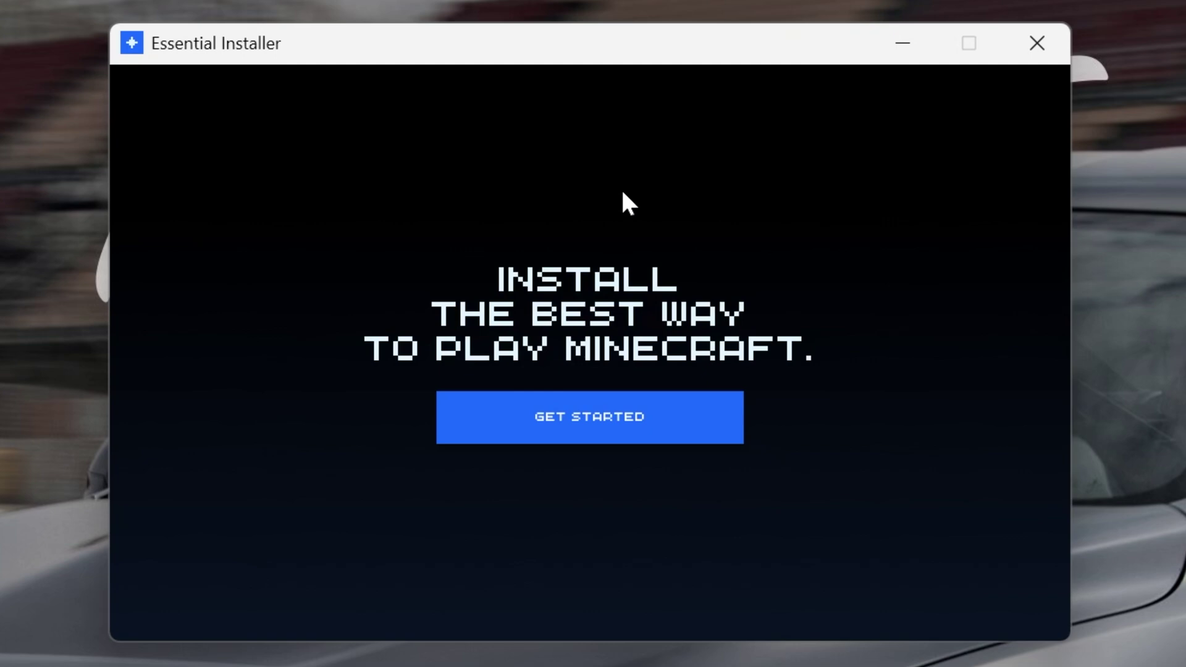
# Step: Start the Essential setup for the Minecraft Launcher and choose to create a new installation
pyautogui.click(654, 427)
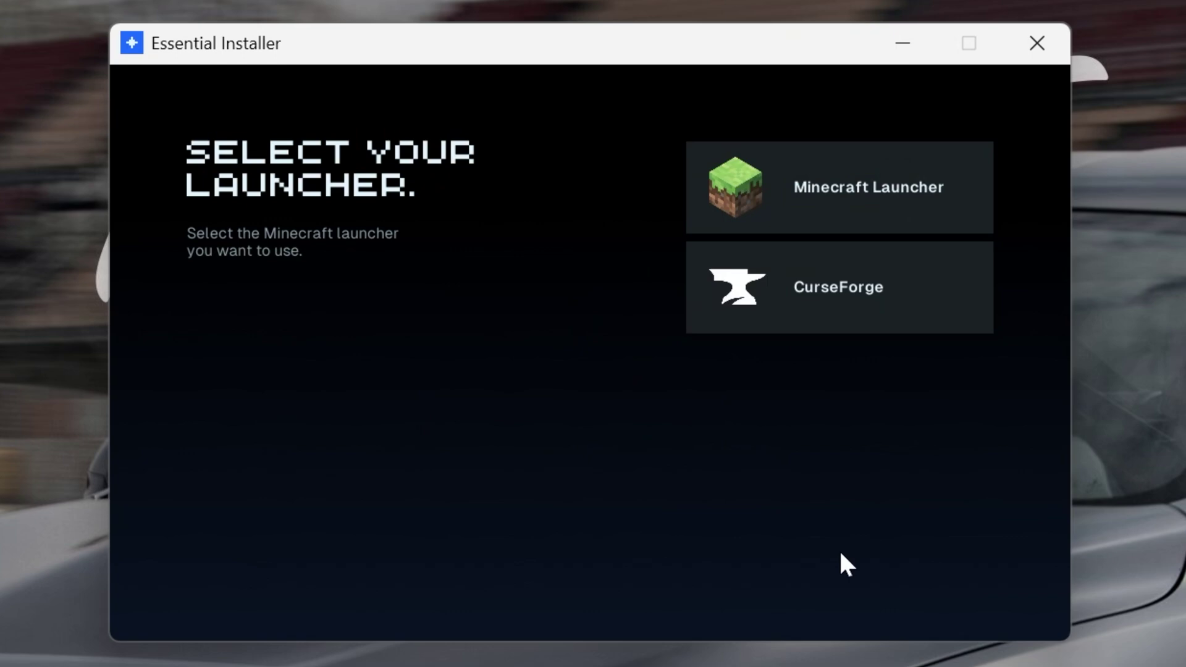
pyautogui.click(855, 166)
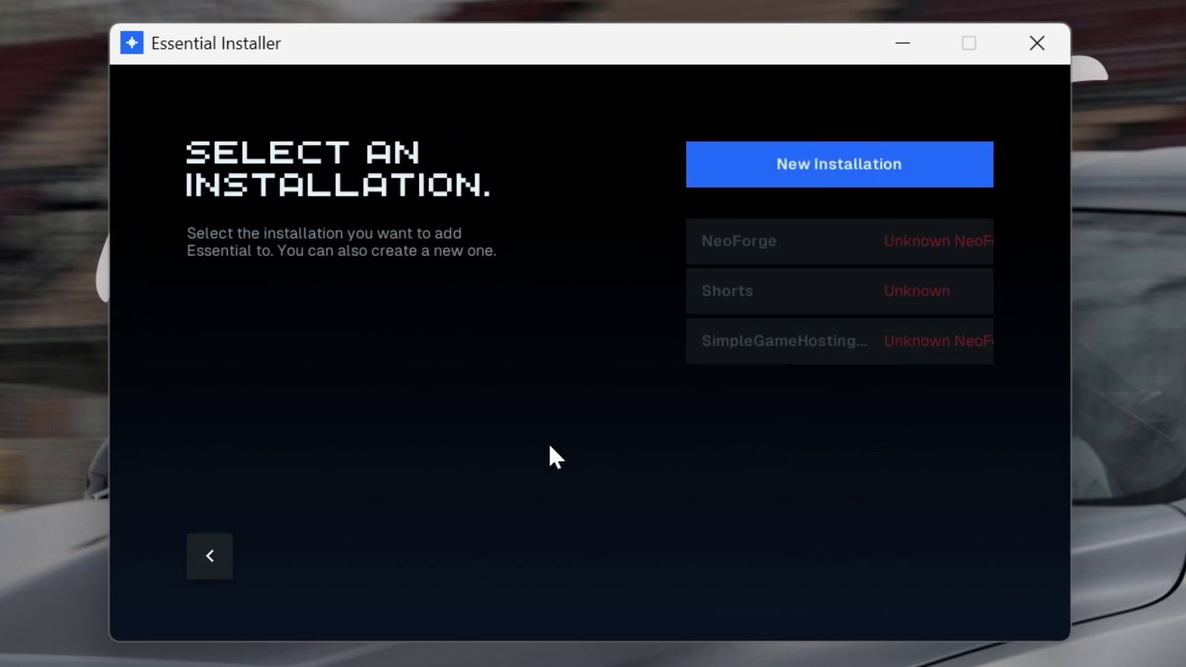
pyautogui.click(813, 164)
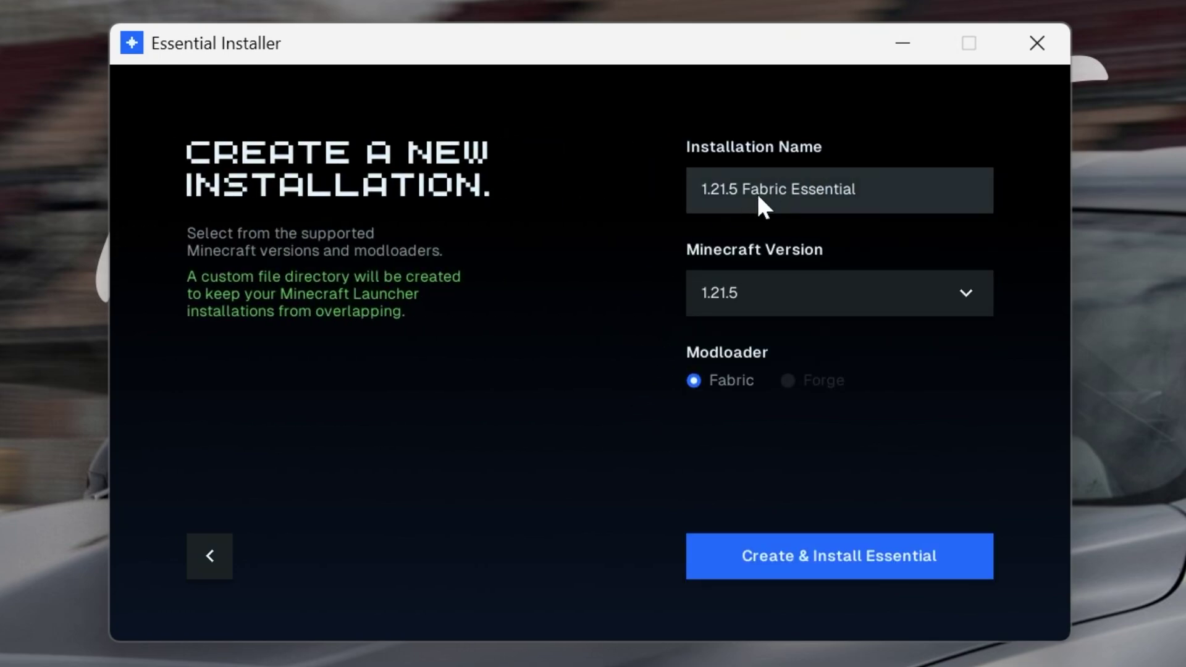
# Step: Create the installation for Minecraft 1.21.5 with Fabric, install Essential into it and close the installer
pyautogui.click(790, 303)
pyautogui.click(791, 299)
pyautogui.click(834, 562)
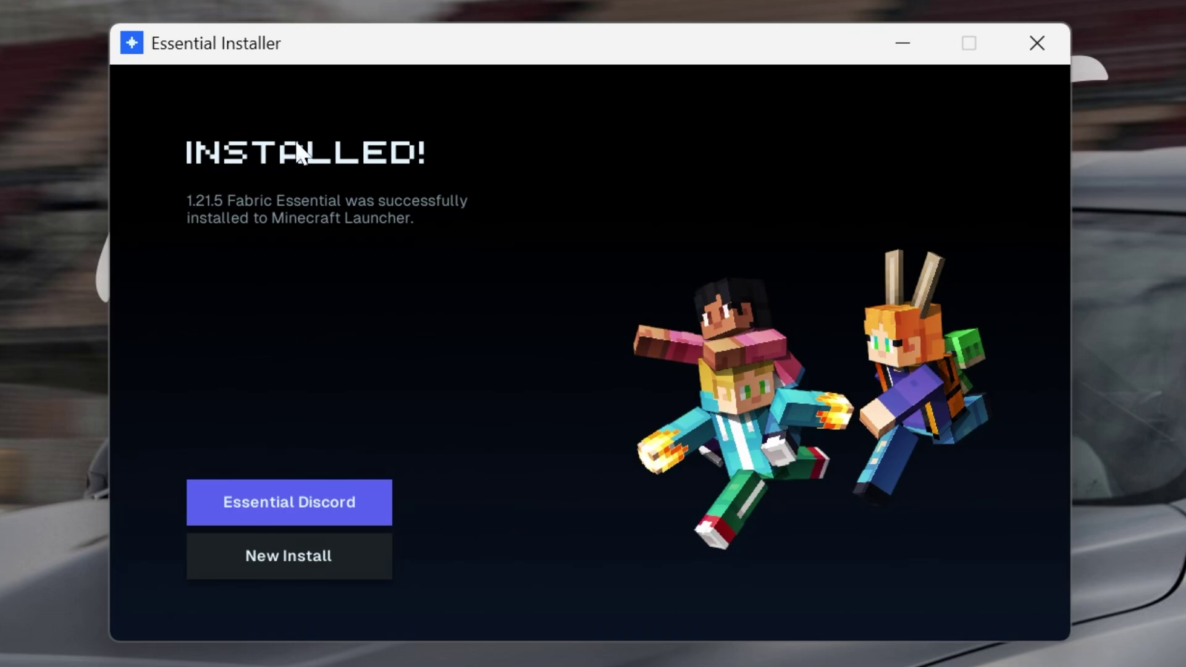
pyautogui.click(1027, 37)
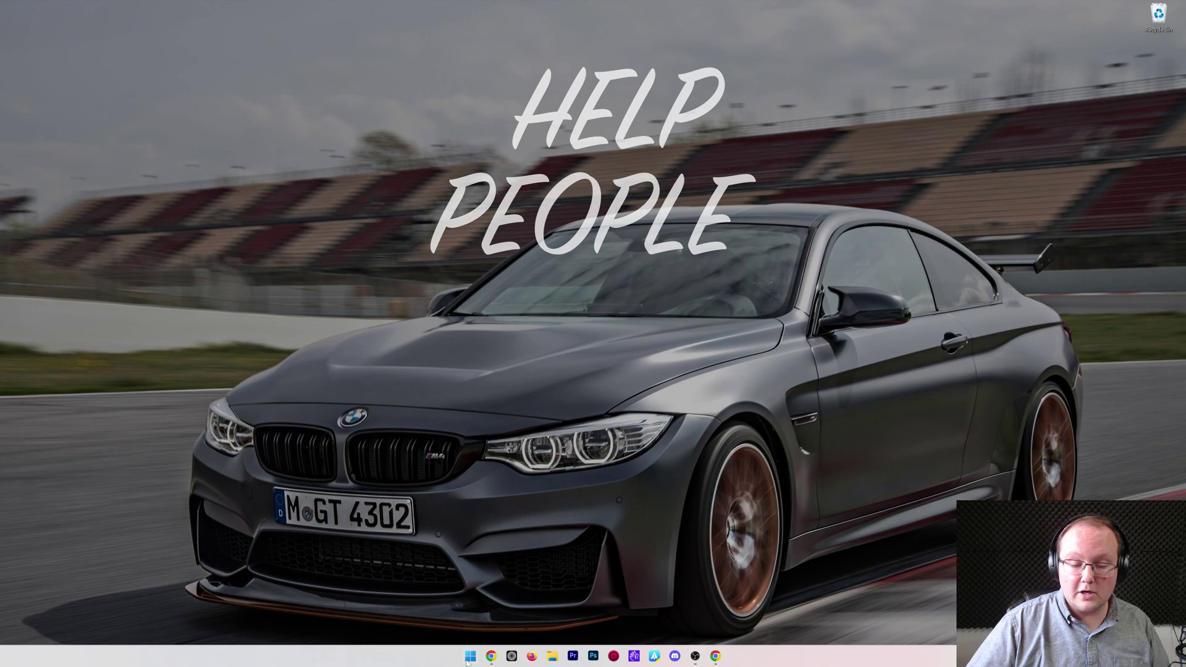
# Step: Open the Minecraft Launcher and check that the 1.21.5 Fabric Essential installation is selected for Java Edition
pyautogui.press('super')
pyautogui.click(613, 426)
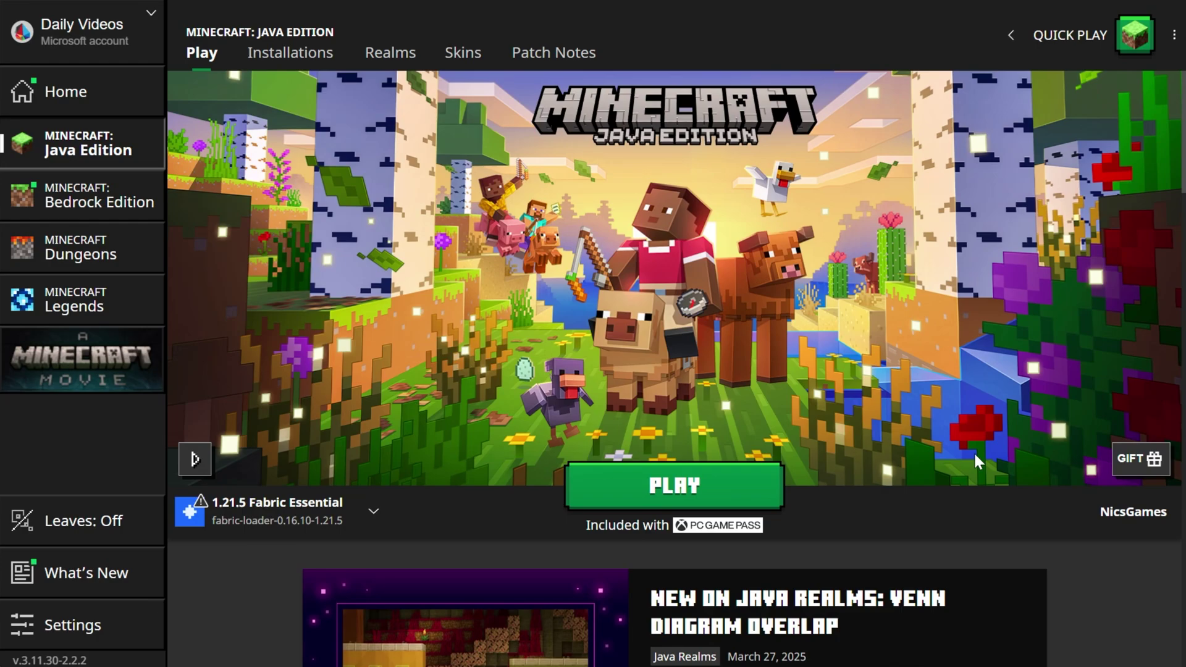
pyautogui.moveTo(417, 424)
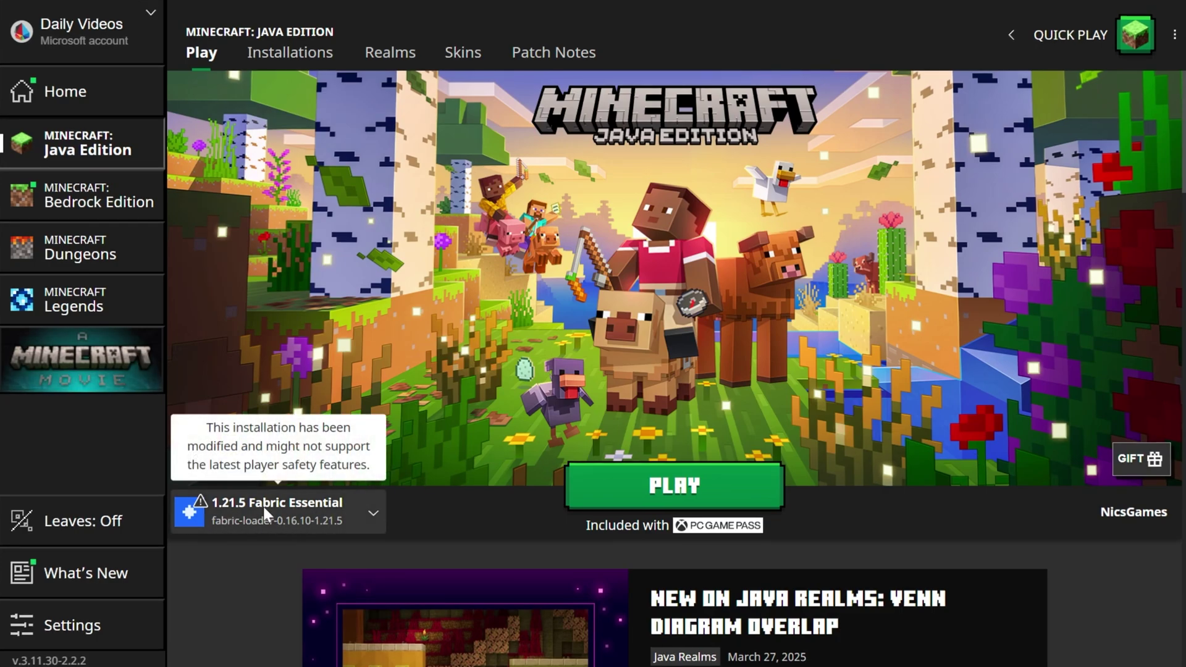
# Step: Show the list of Java Edition installations with modded versions included
pyautogui.click(303, 54)
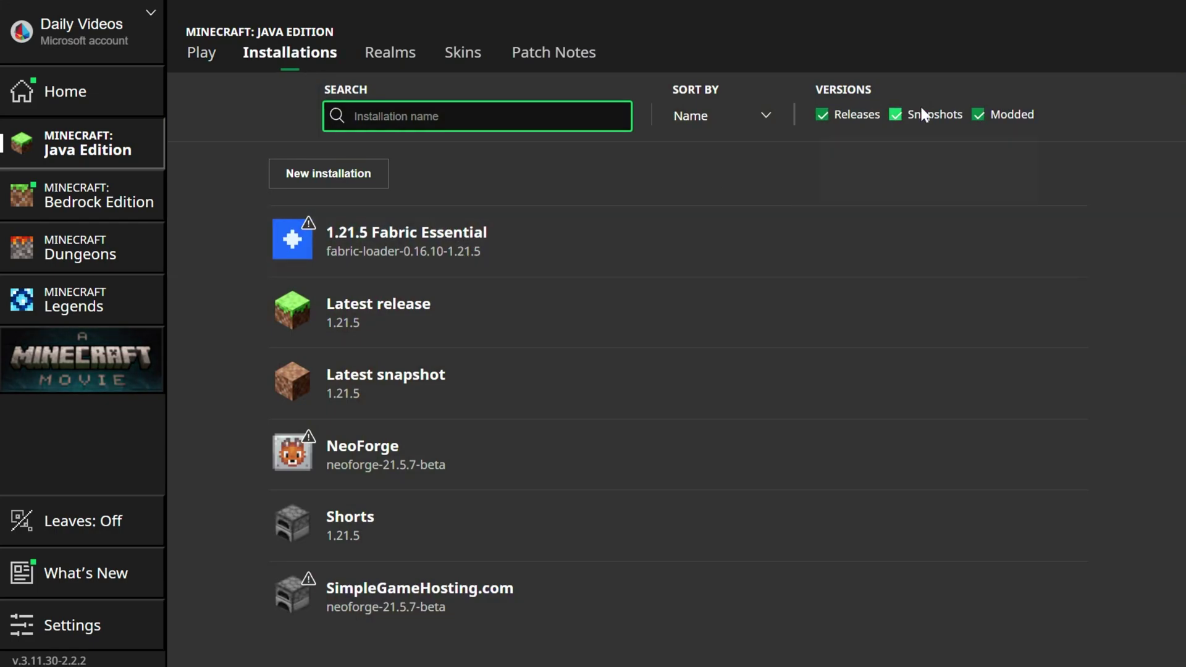
pyautogui.click(979, 114)
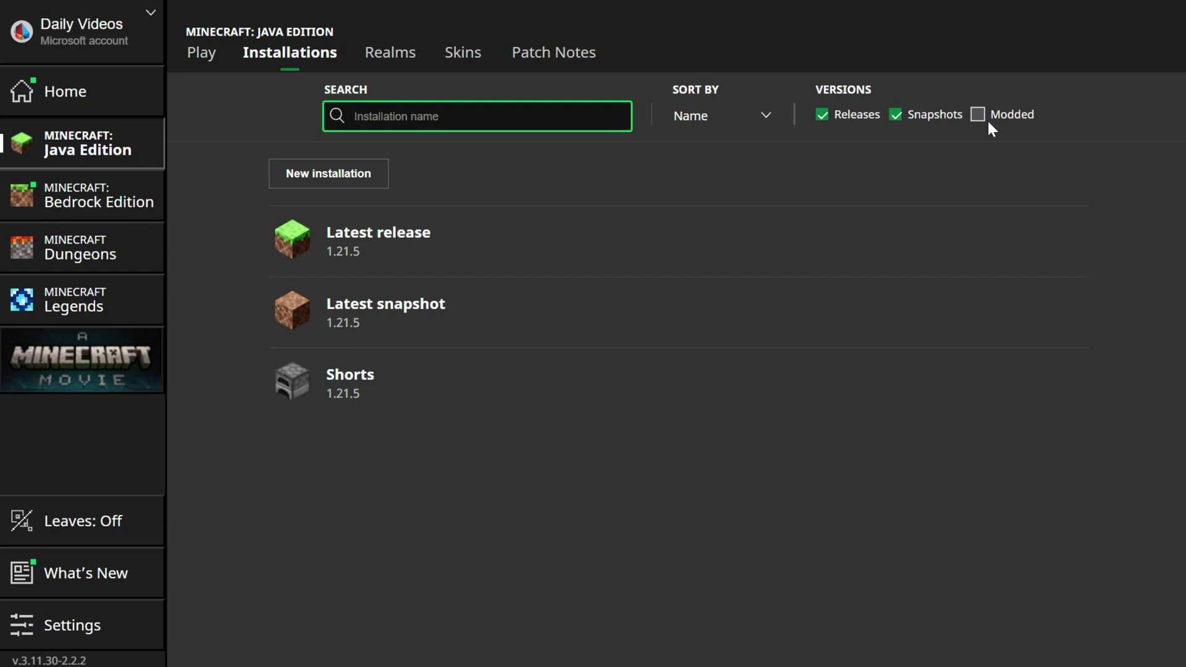
pyautogui.click(988, 112)
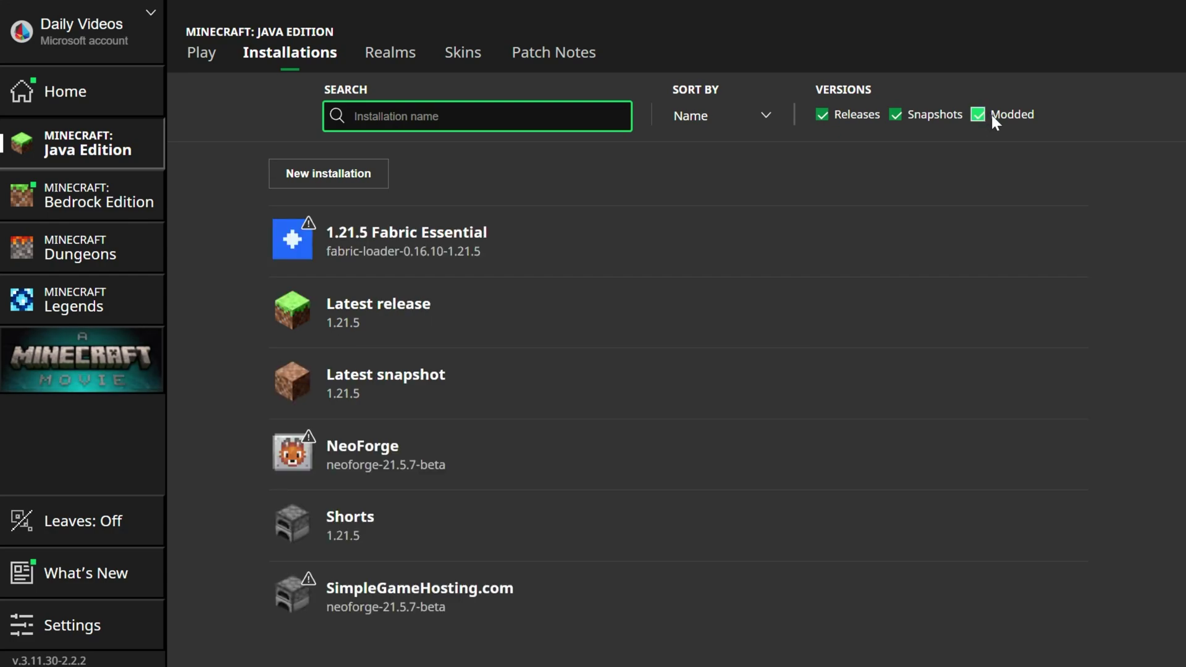
# Step: Set the game resolution of the 1.21.5 Fabric Essential installation to 2560x1440 and save the installation
pyautogui.click(1072, 241)
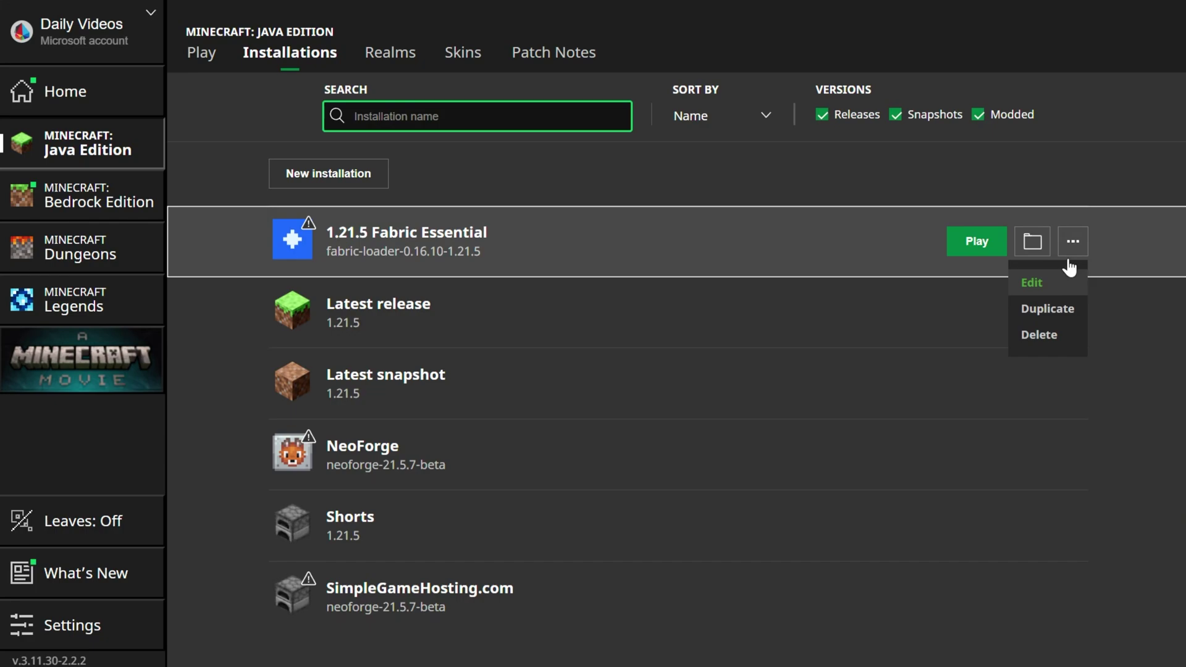
pyautogui.click(1061, 282)
pyautogui.click(436, 434)
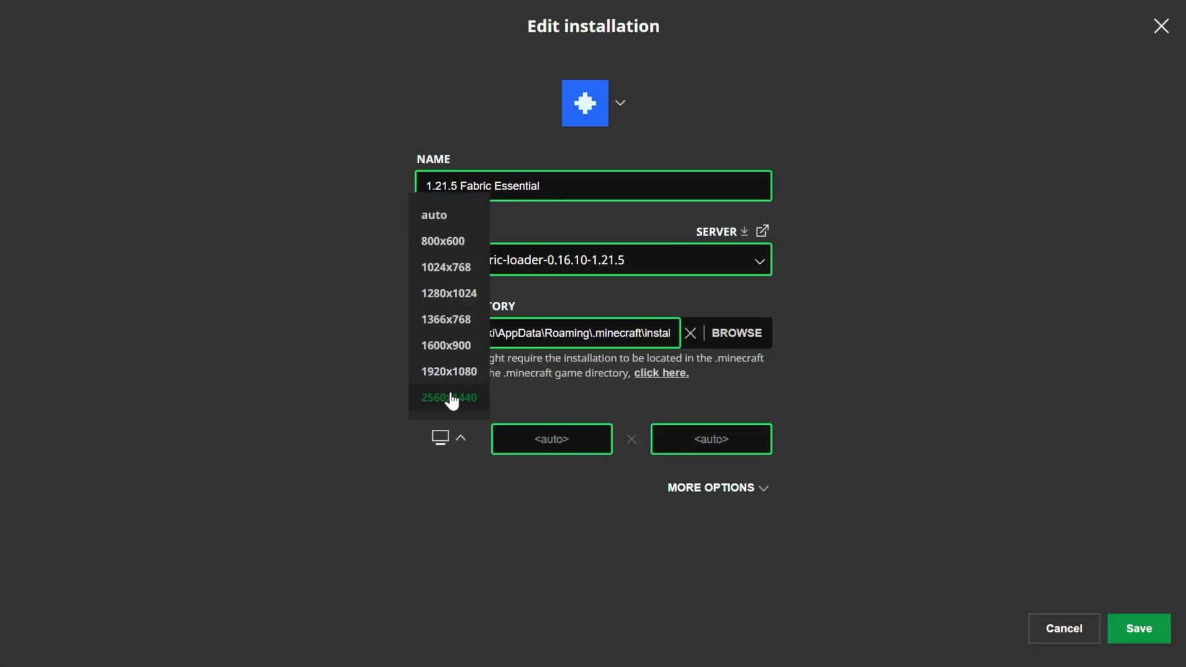
pyautogui.click(450, 398)
pyautogui.click(1137, 629)
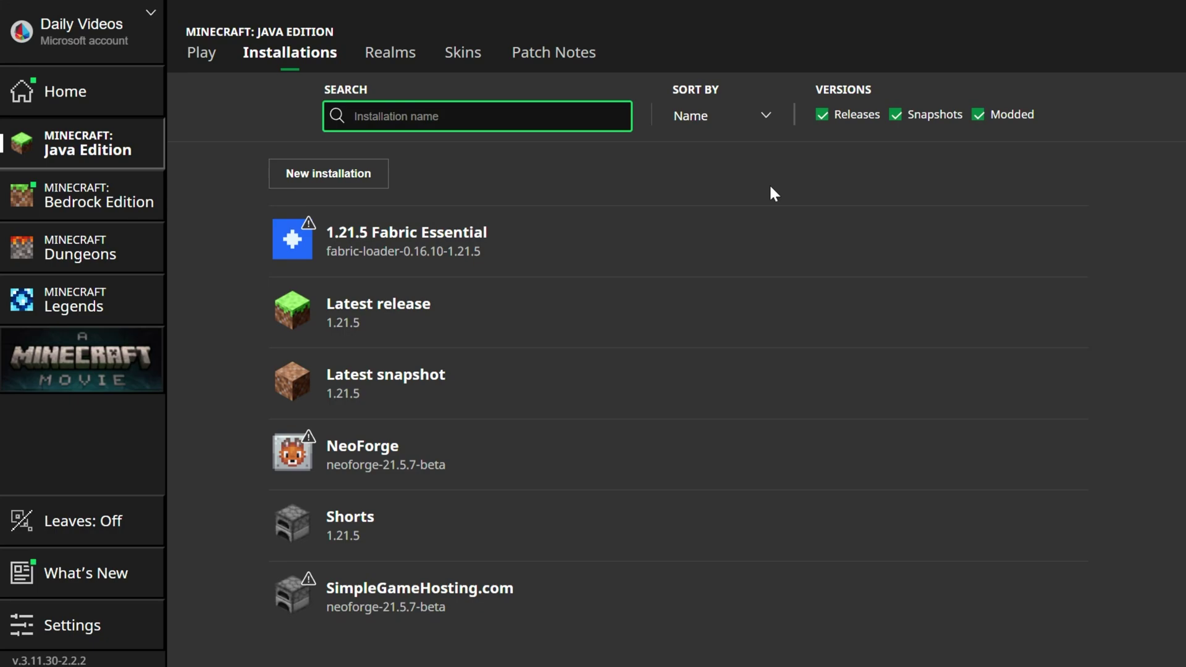
# Step: Launch the 1.21.5 Fabric Essential installation, accepting the modified-game warning, and load the existing singleplayer world
pyautogui.click(976, 241)
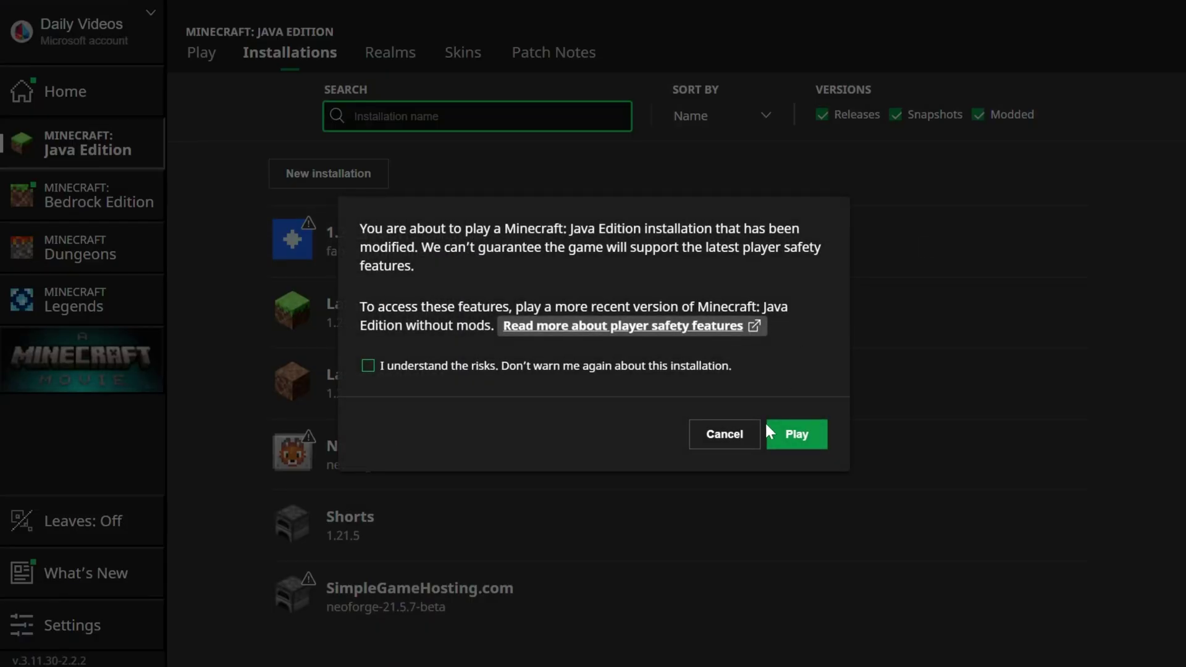
pyautogui.click(772, 430)
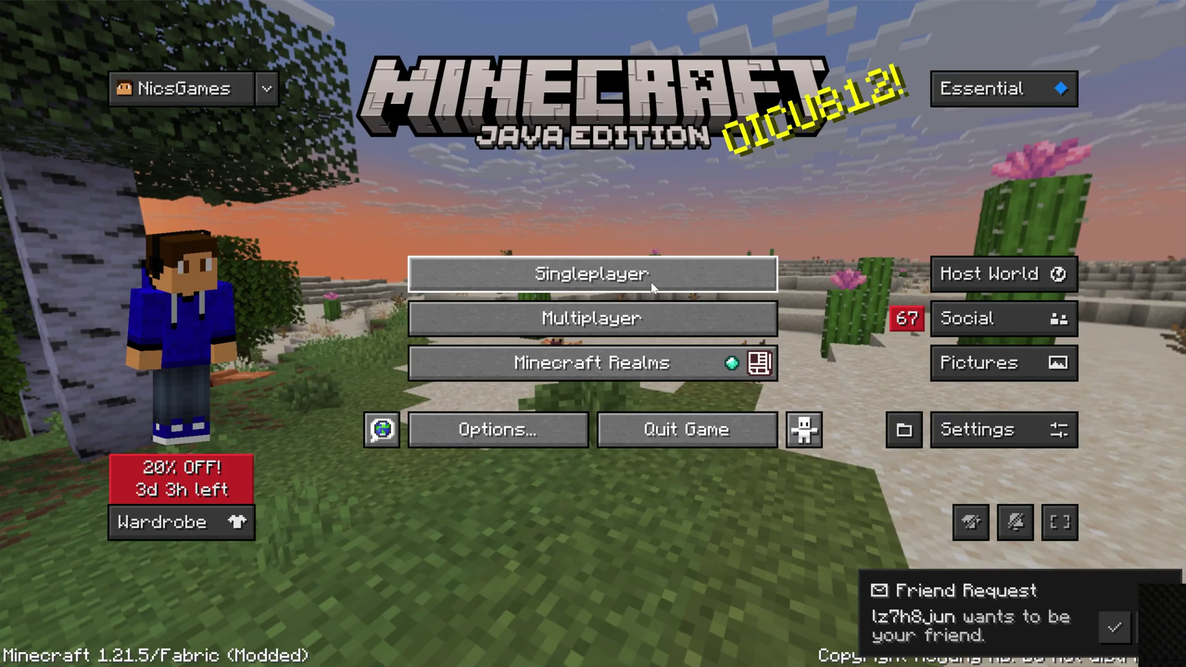
pyautogui.click(653, 283)
pyautogui.click(547, 207)
pyautogui.click(546, 208)
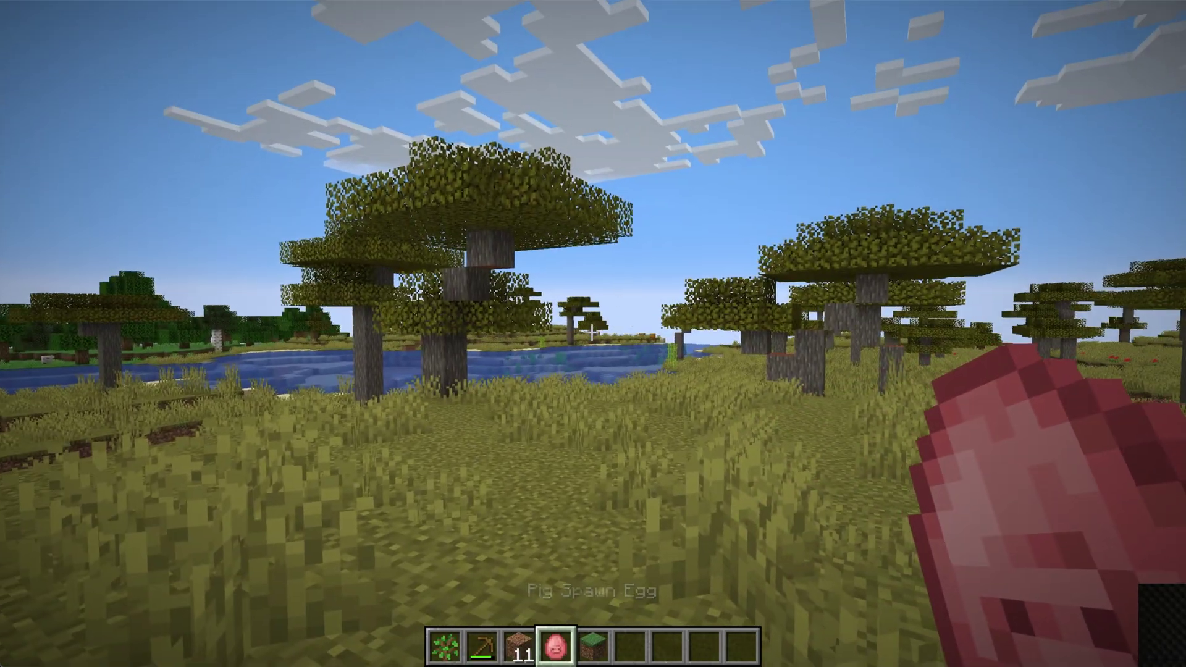
# Step: Start an Essential invite from the game menu and agree to host the world over the internet connection
pyautogui.press('Escape')
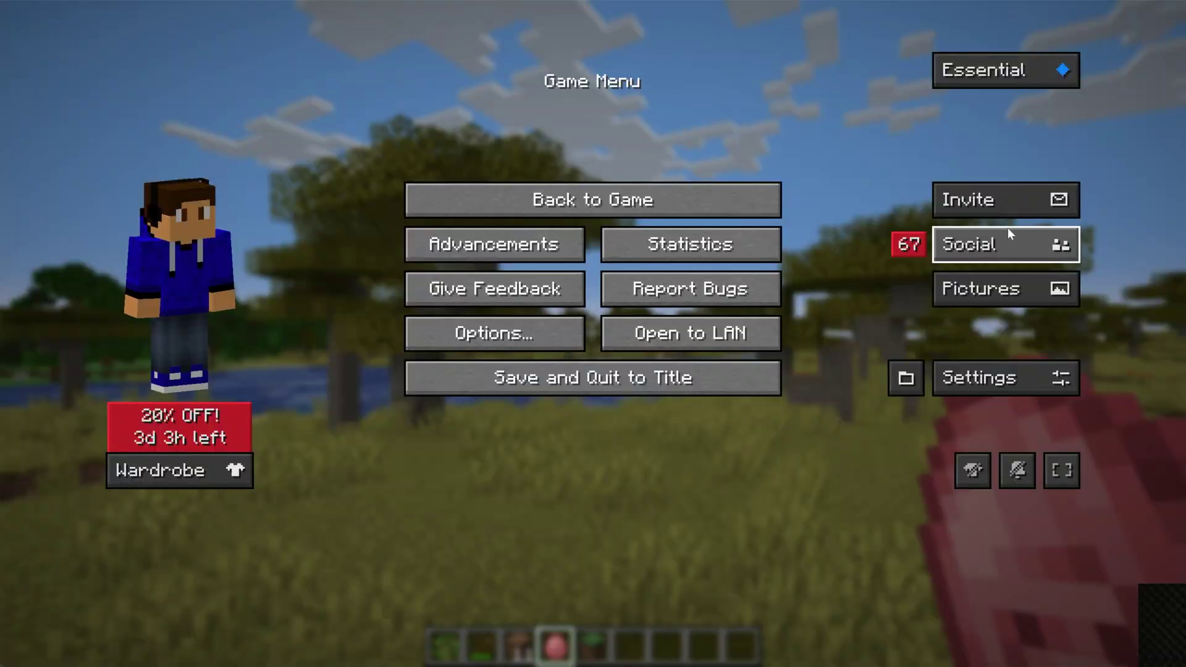
pyautogui.click(1011, 191)
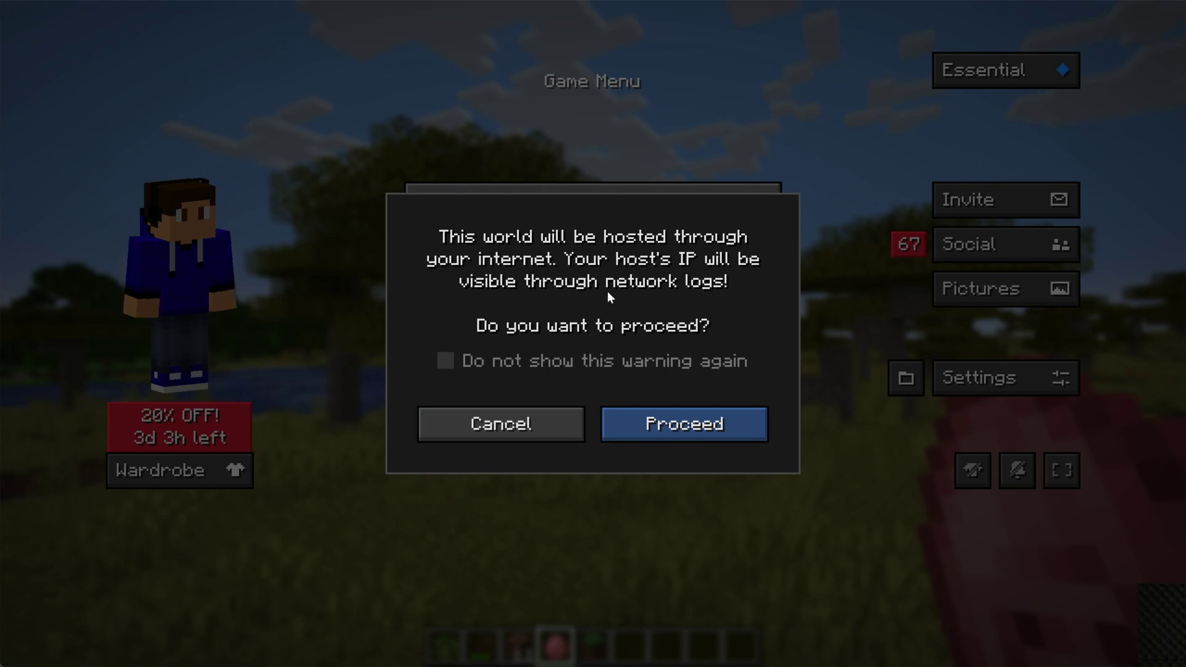
pyautogui.click(656, 424)
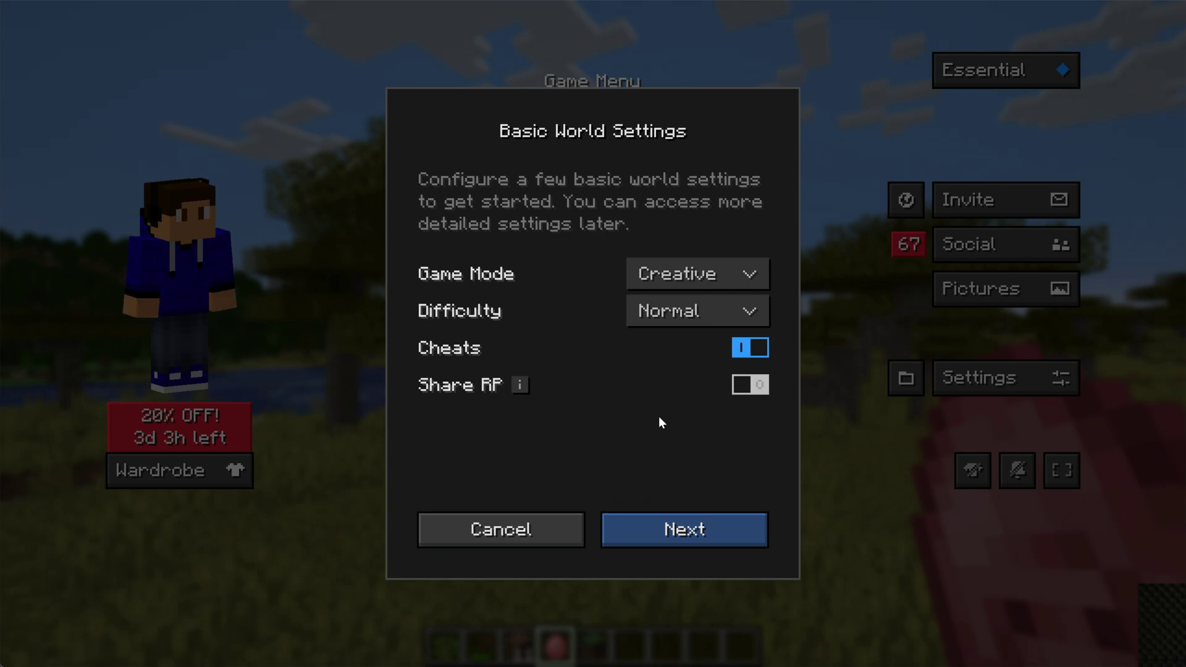
# Step: Accept the basic world settings with Creative game mode, invite the selected friend and return to the game
pyautogui.click(706, 274)
pyautogui.click(693, 334)
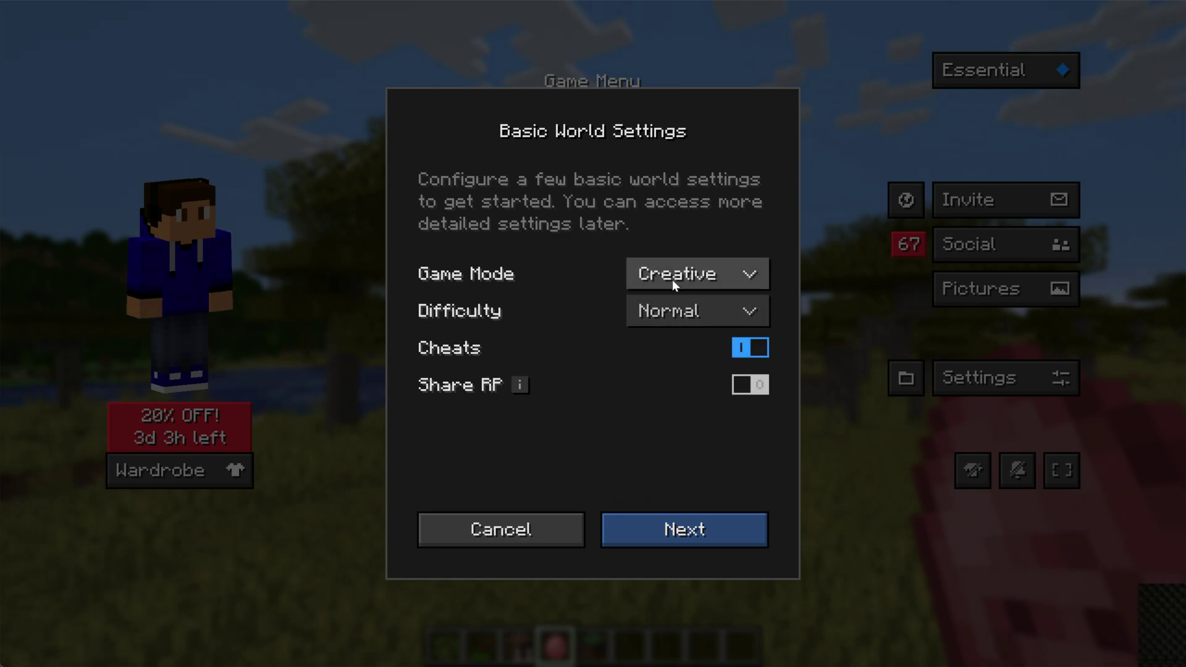
pyautogui.click(712, 528)
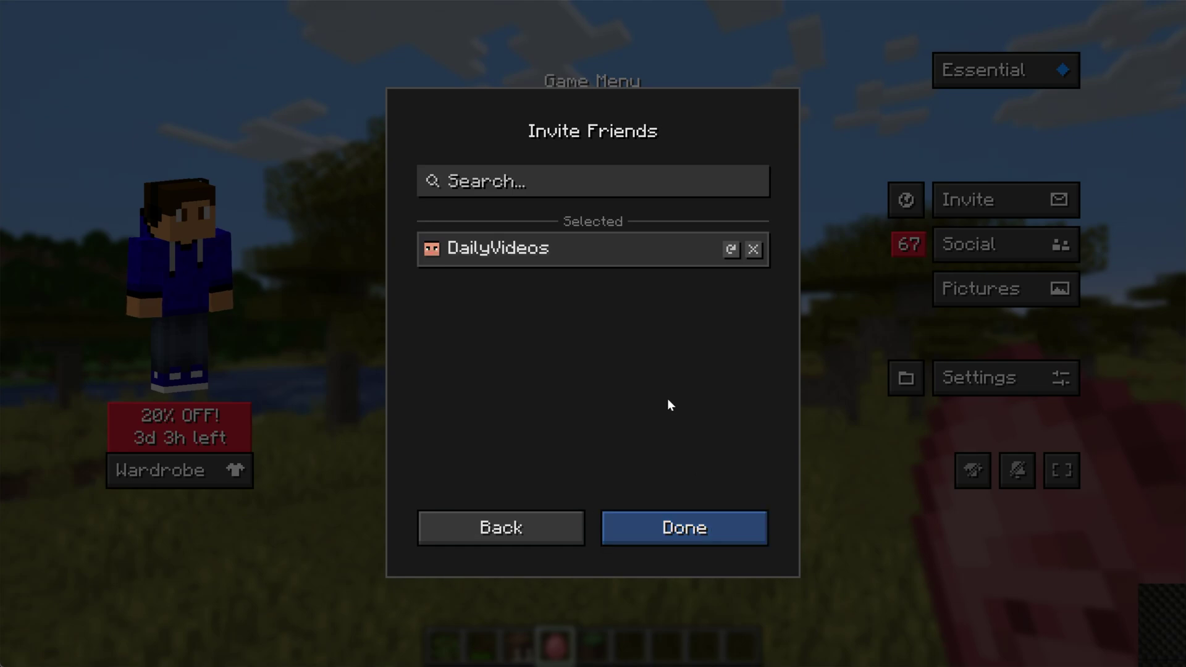
pyautogui.click(713, 529)
pyautogui.click(643, 201)
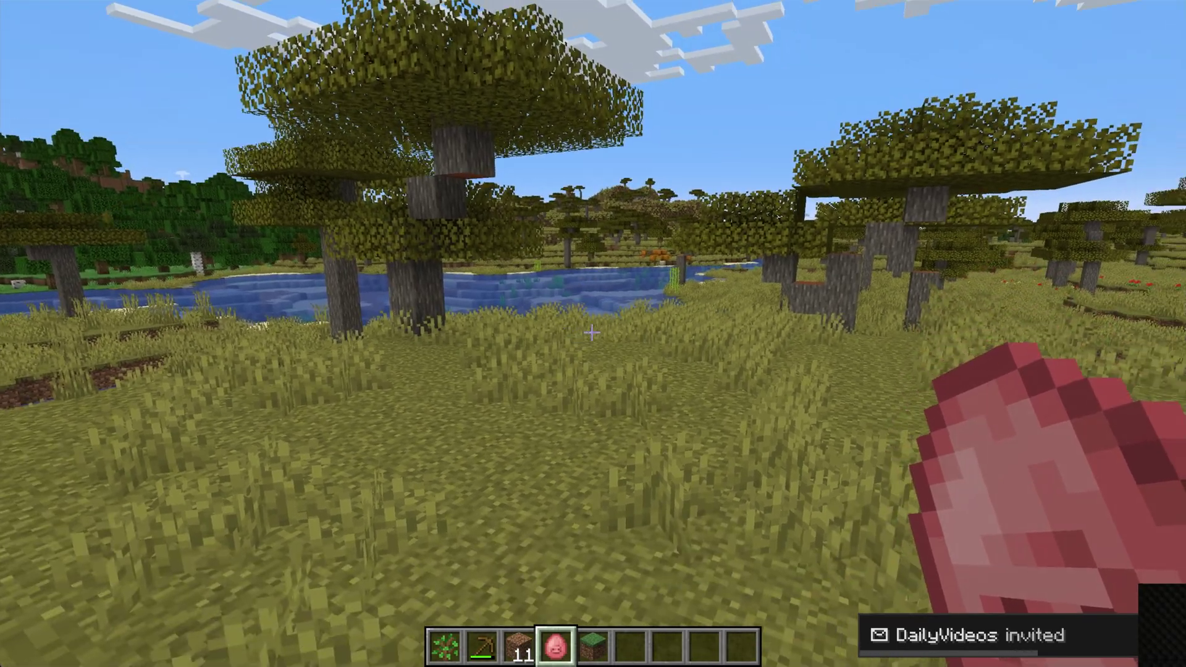
# Step: Walk forward across the savanna to the edge of the lake
pyautogui.press('w')
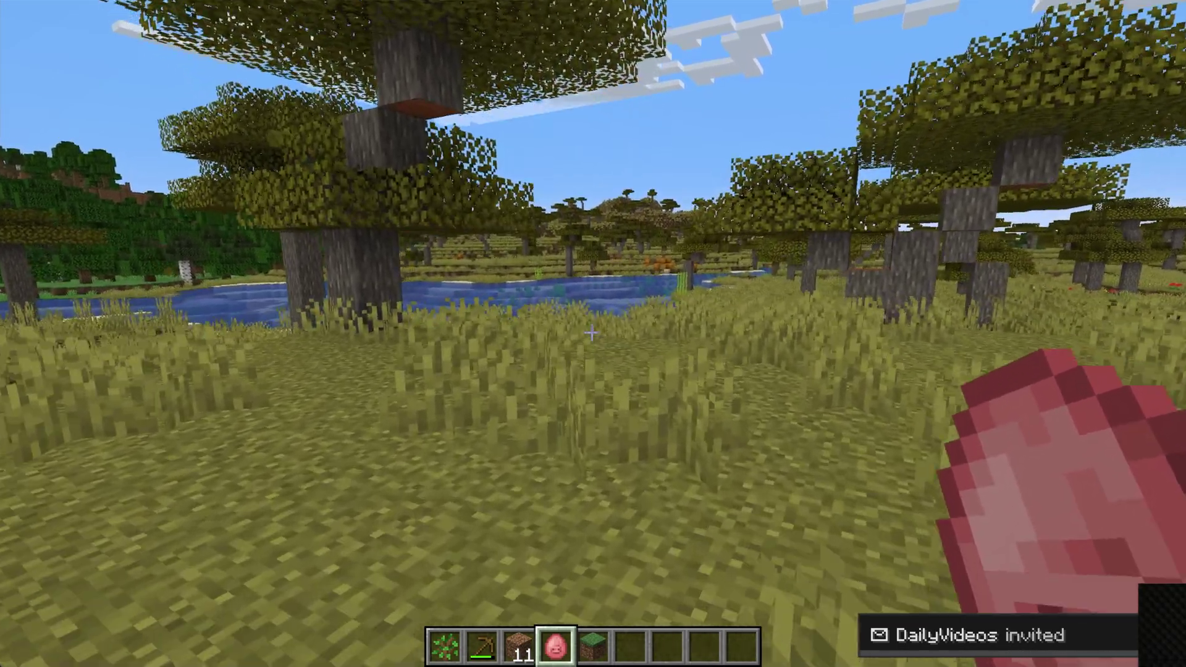
pyautogui.press('w')
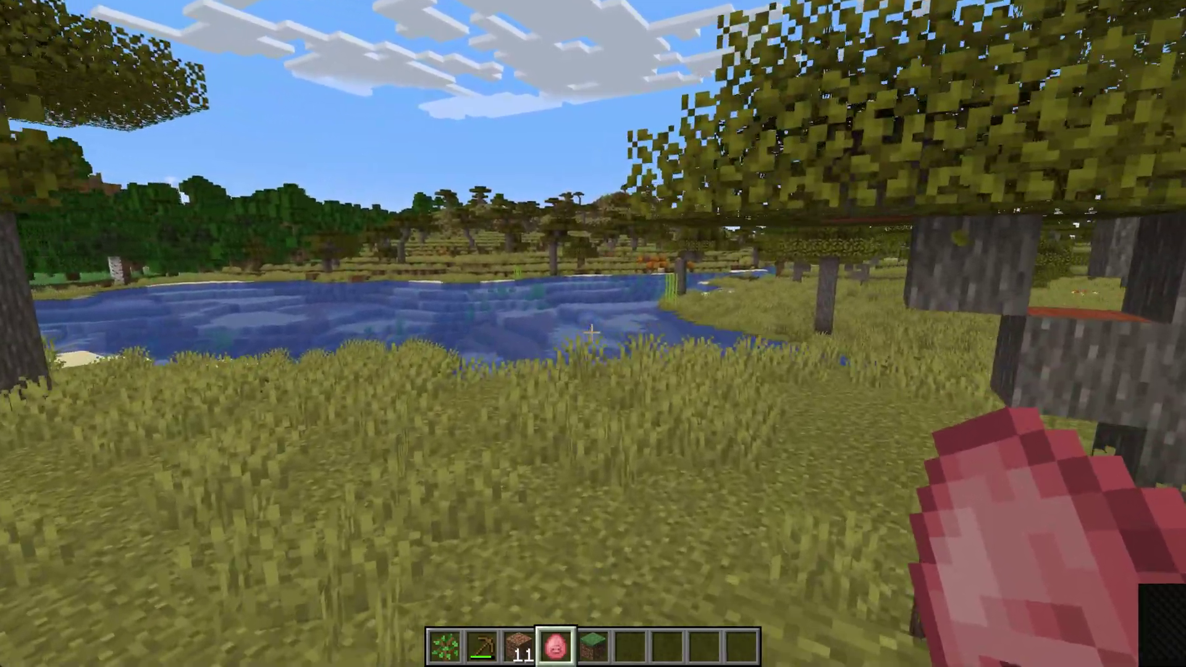
pyautogui.press('w')
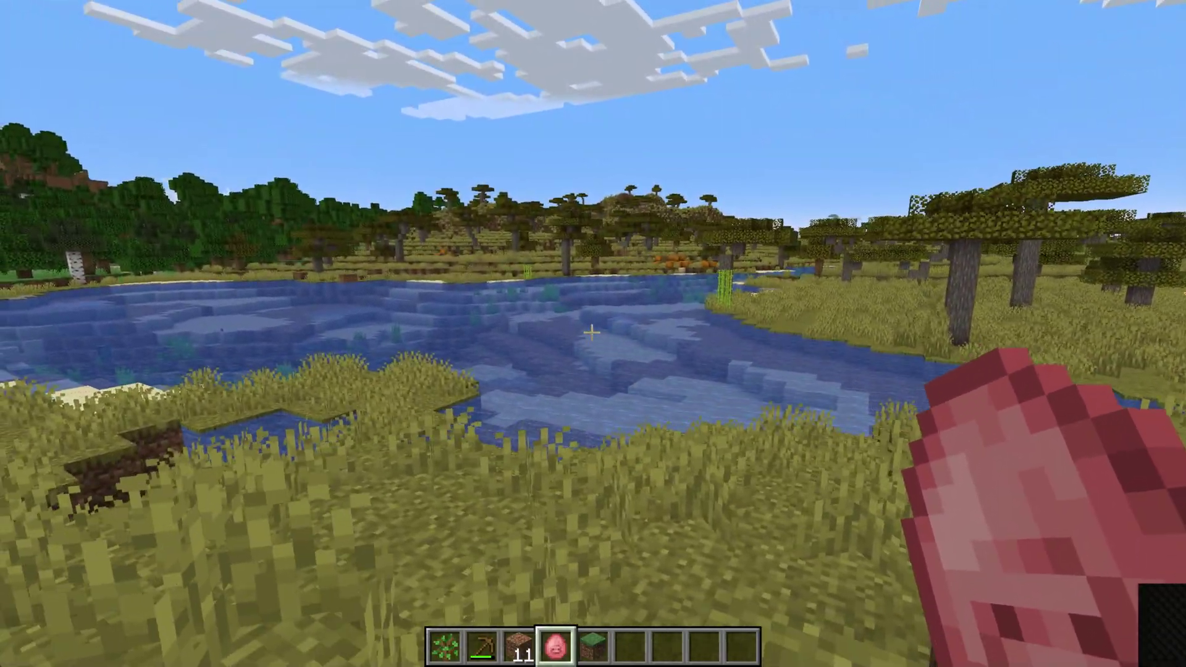